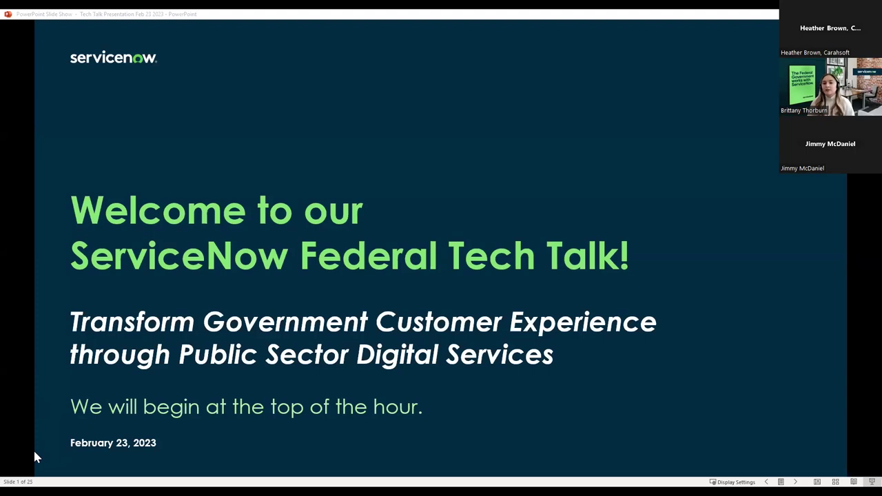
{"action": "key", "text": "Right"}
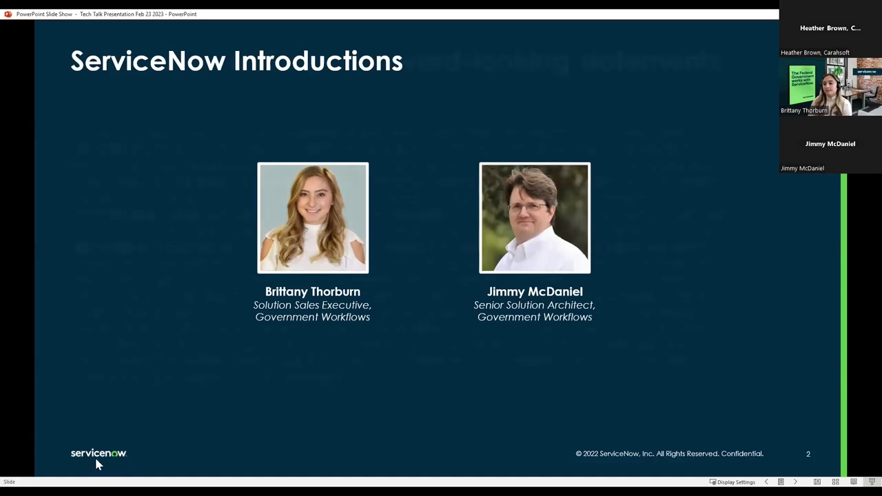
{"action": "key", "text": "Right"}
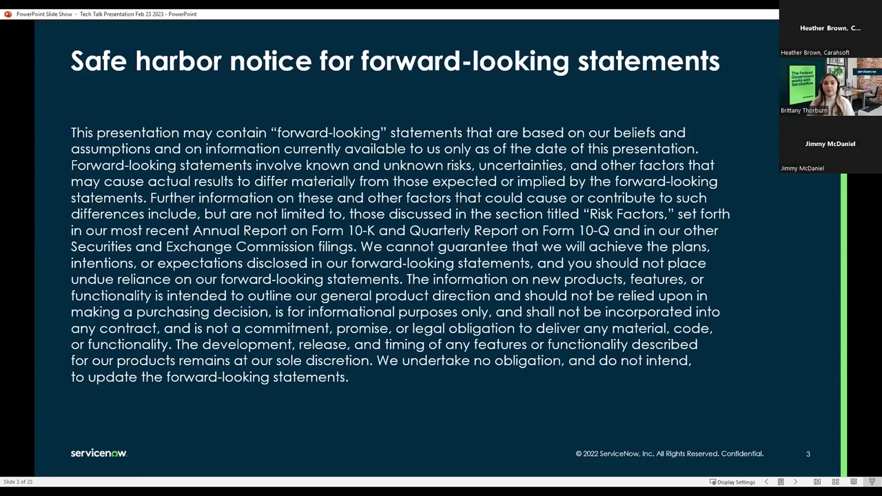
{"action": "key", "text": "Right"}
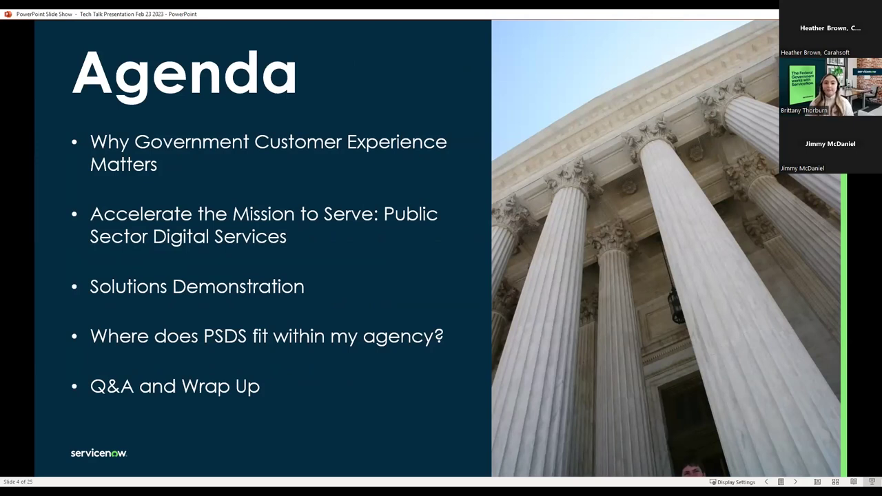
{"action": "left_click", "coordinate": [116, 430]}
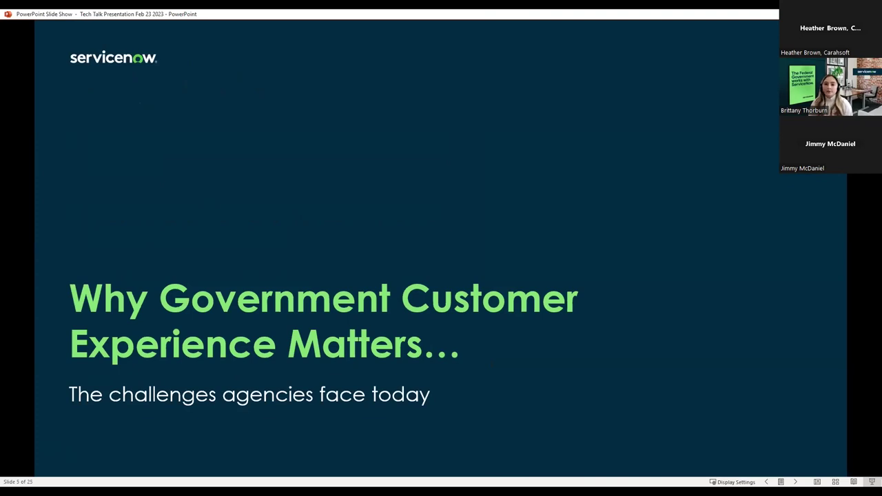
{"action": "key", "text": "Right"}
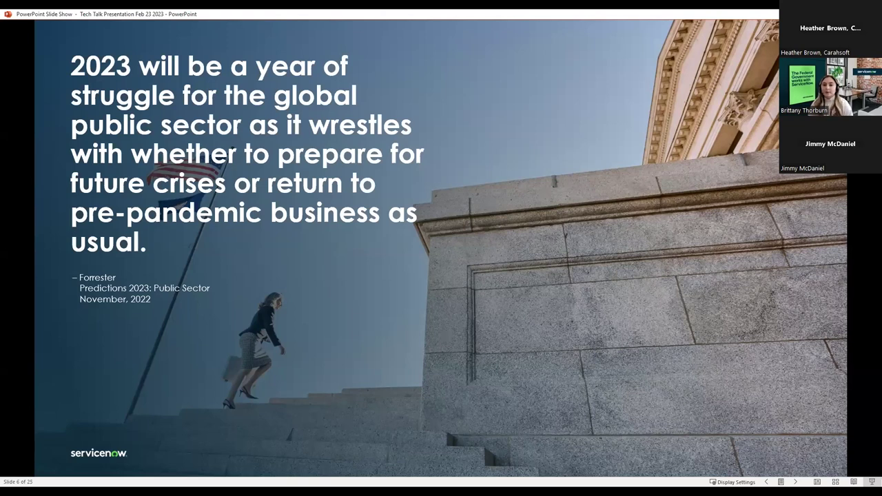
{"action": "key", "text": "Right"}
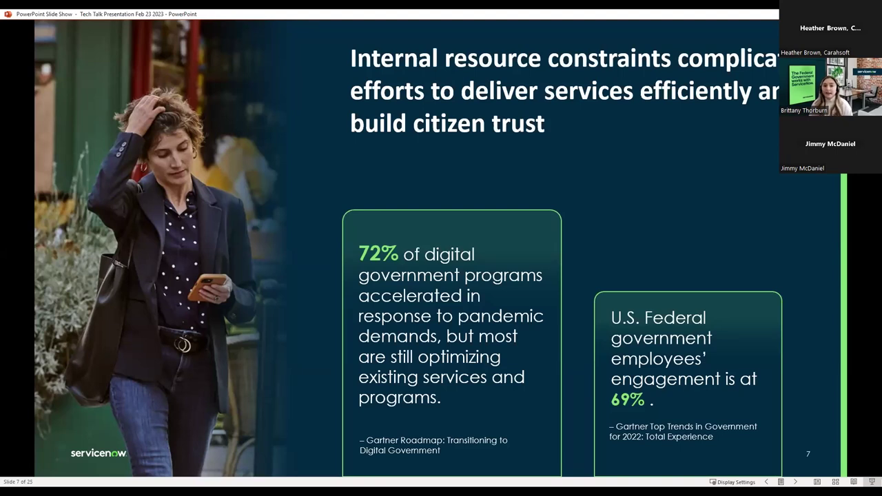
{"action": "left_click", "coordinate": [22, 453]}
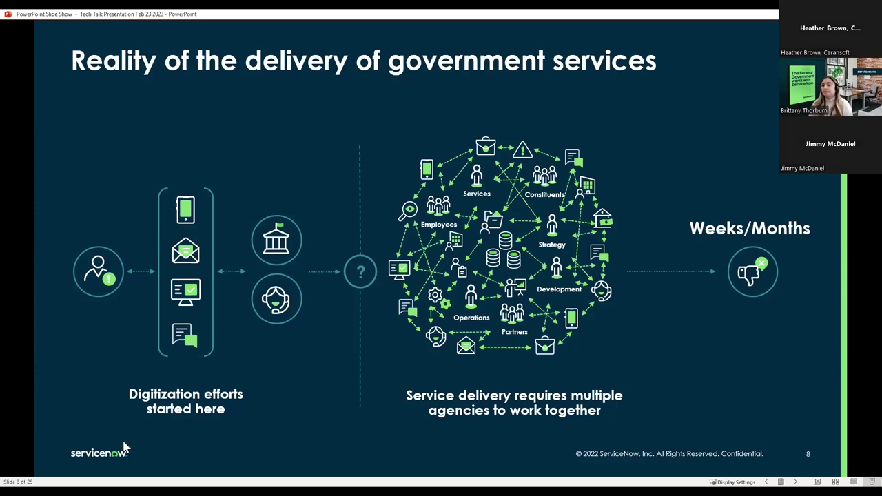
{"action": "key", "text": "Right"}
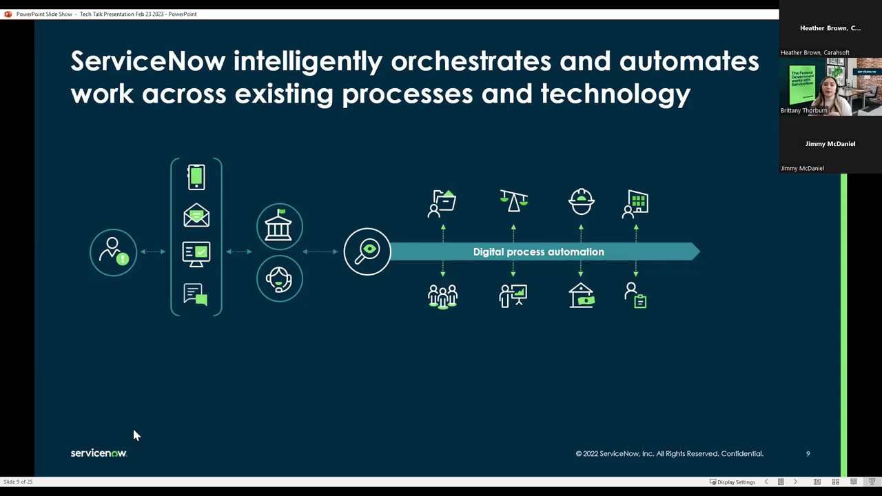
{"action": "key", "text": "Right"}
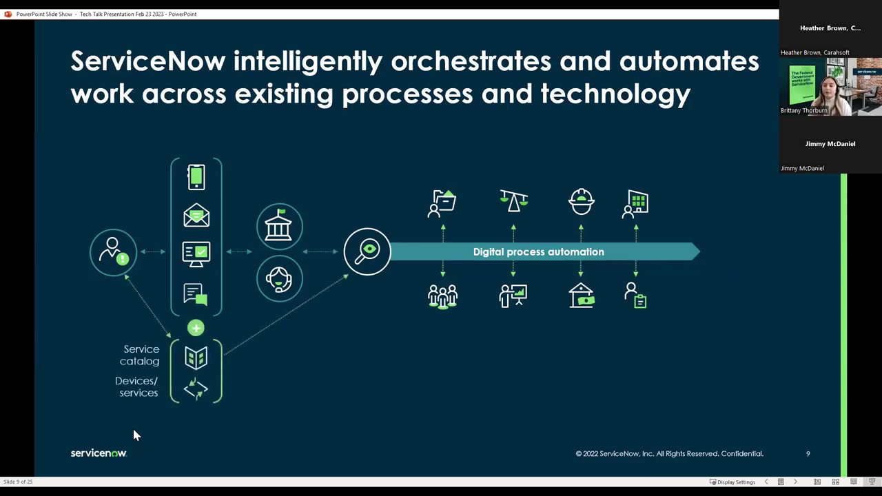
{"action": "key", "text": "Right"}
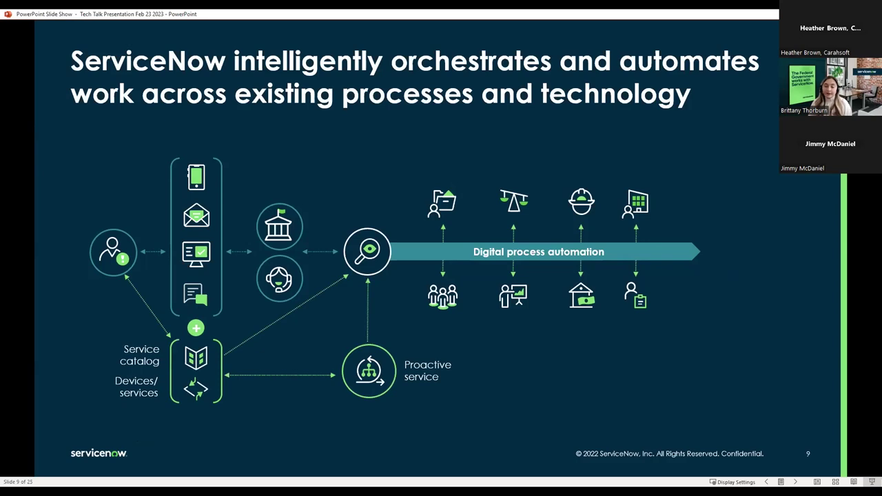
{"action": "key", "text": "Right"}
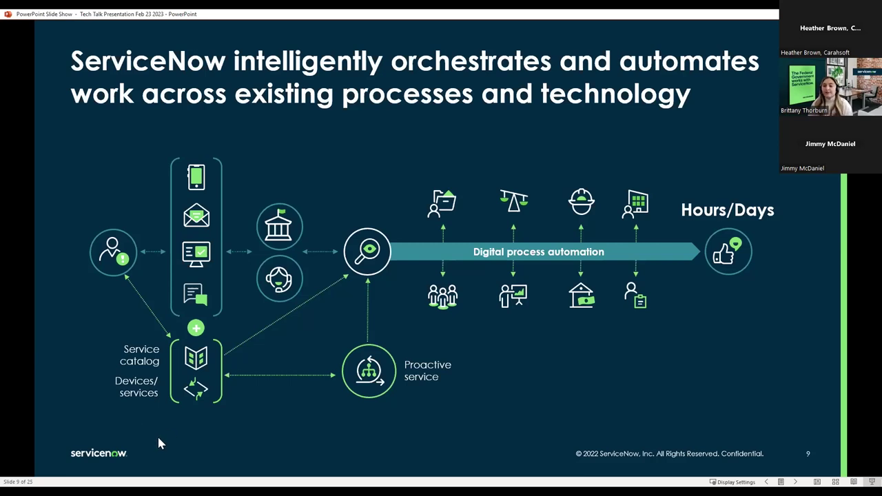
{"action": "key", "text": "Right"}
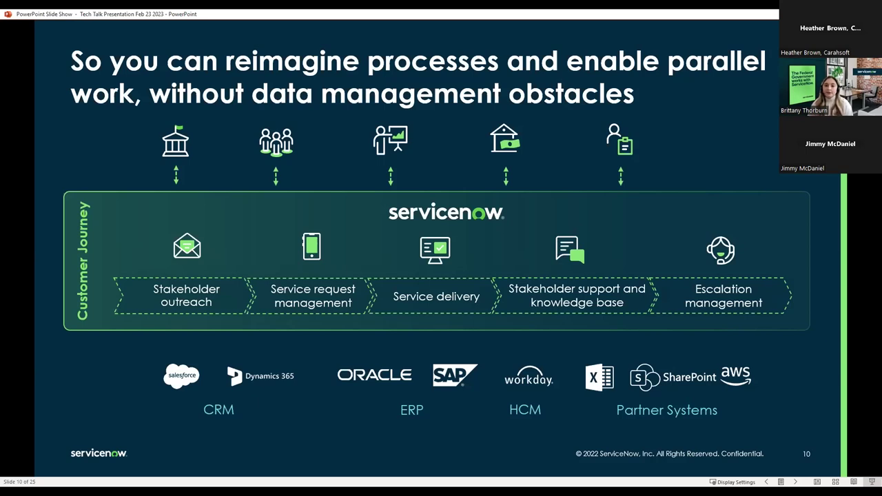
{"action": "left_click", "coordinate": [45, 440]}
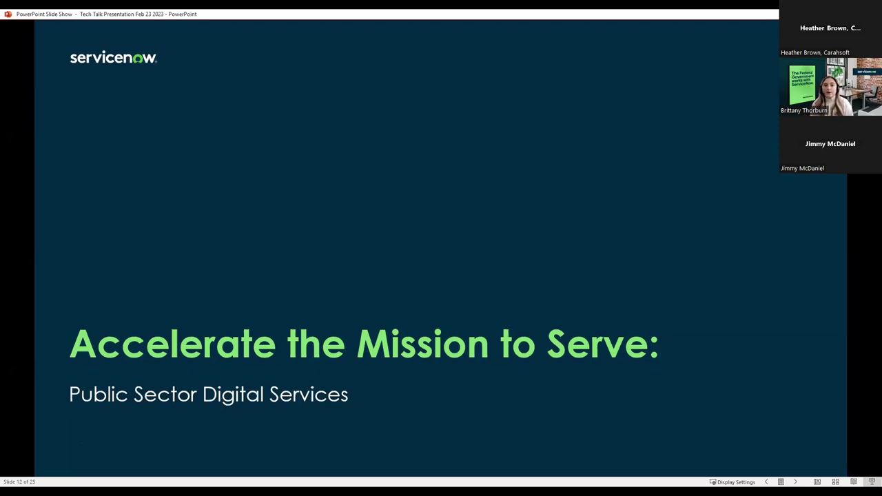
{"action": "left_click", "coordinate": [100, 447]}
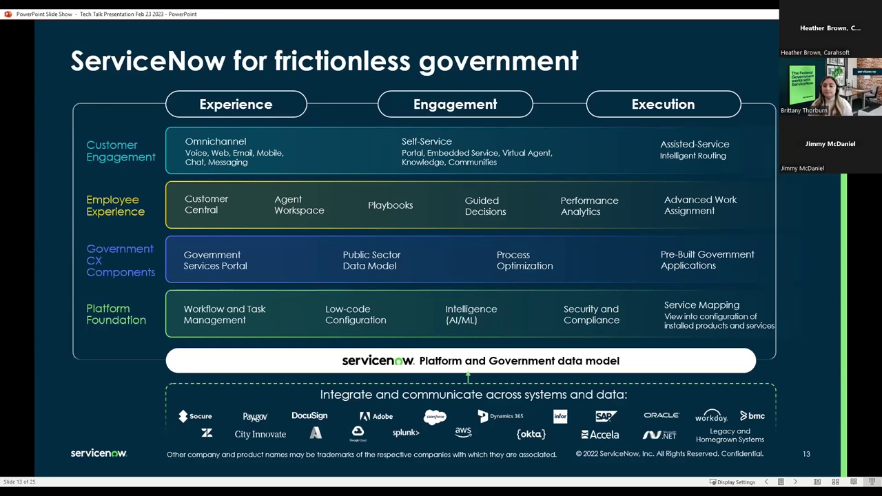
{"action": "left_click", "coordinate": [82, 409]}
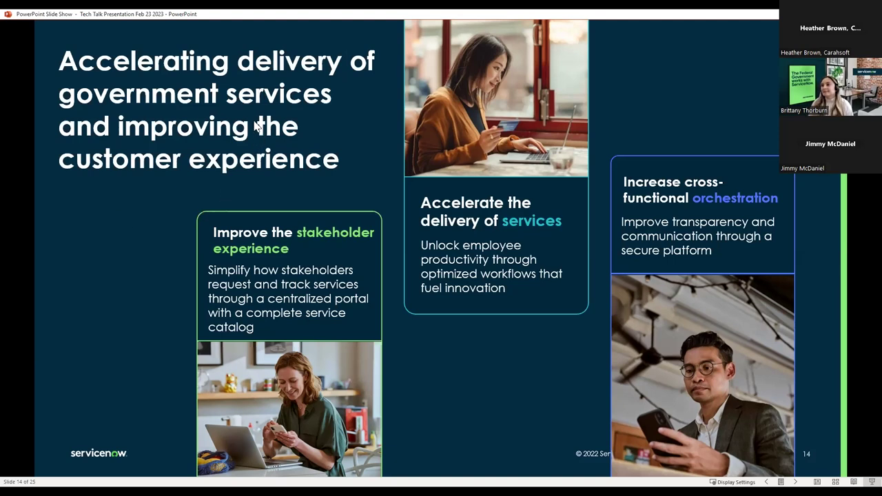
{"action": "left_click", "coordinate": [226, 147]}
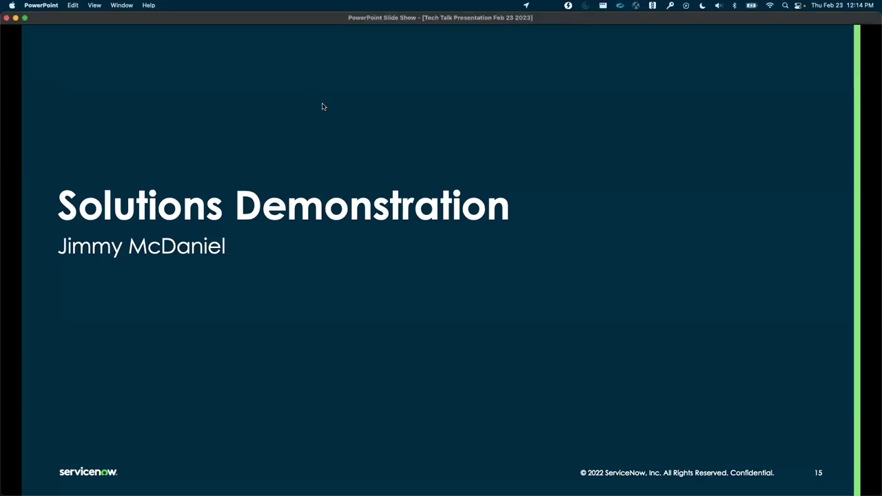
{"action": "key", "text": "Right"}
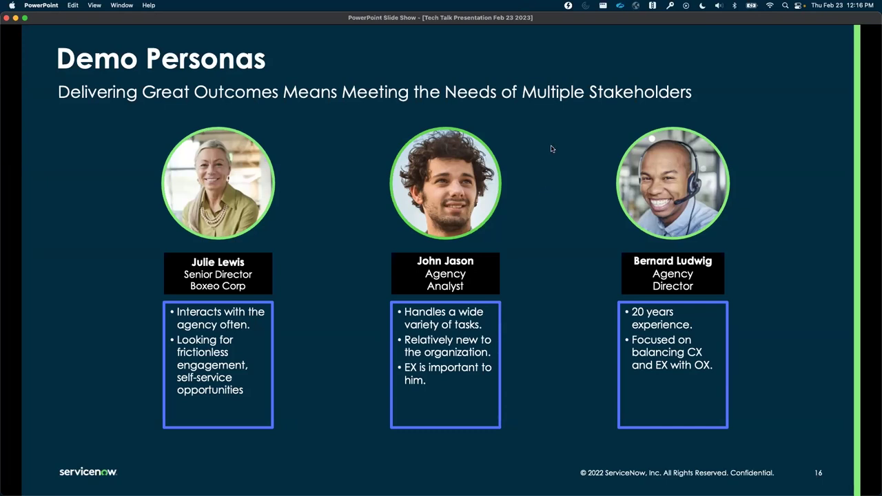
Switch to the federal portal in Chrome, search it for "permit" and open the Ground Water Permit Application FAQs article
{"action": "key", "text": "ctrl+Right"}
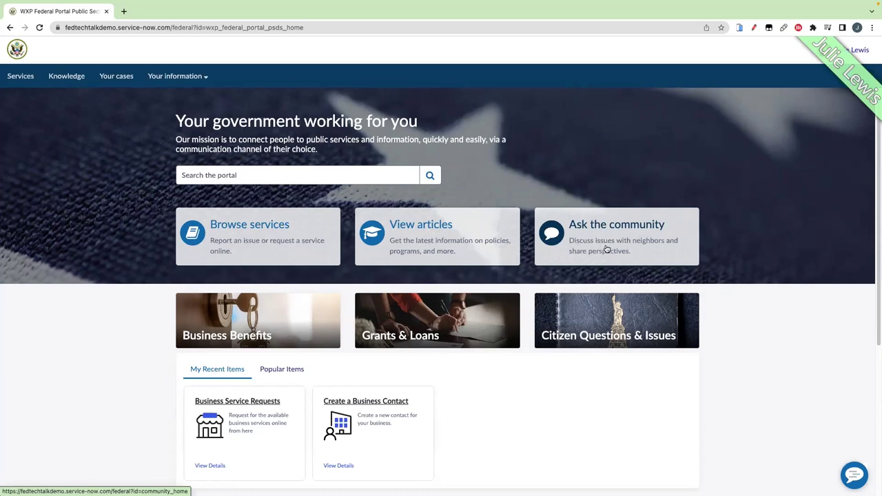
{"action": "left_click", "coordinate": [359, 178]}
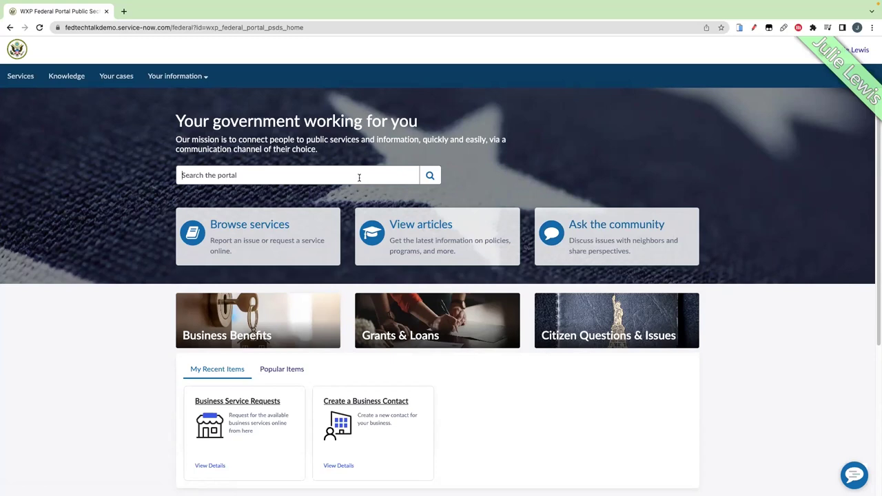
{"action": "type", "text": "permit"}
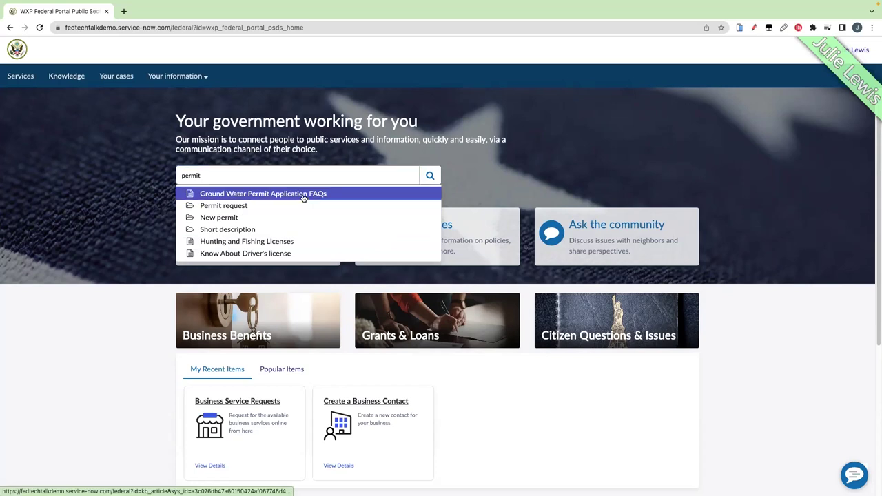
{"action": "left_click", "coordinate": [304, 197]}
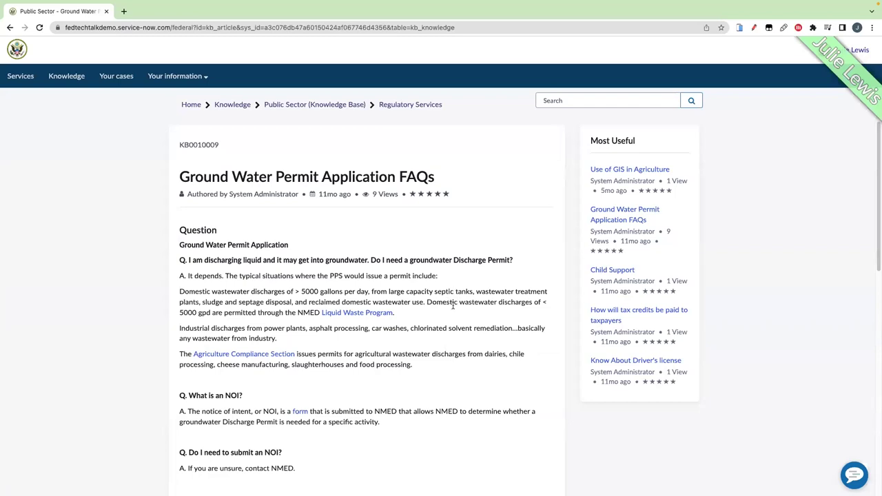
Read through the questions and answers of the ground water permit article down to its feedback section
{"action": "scroll", "coordinate": [470, 327], "scroll_direction": "down", "scroll_amount": 1}
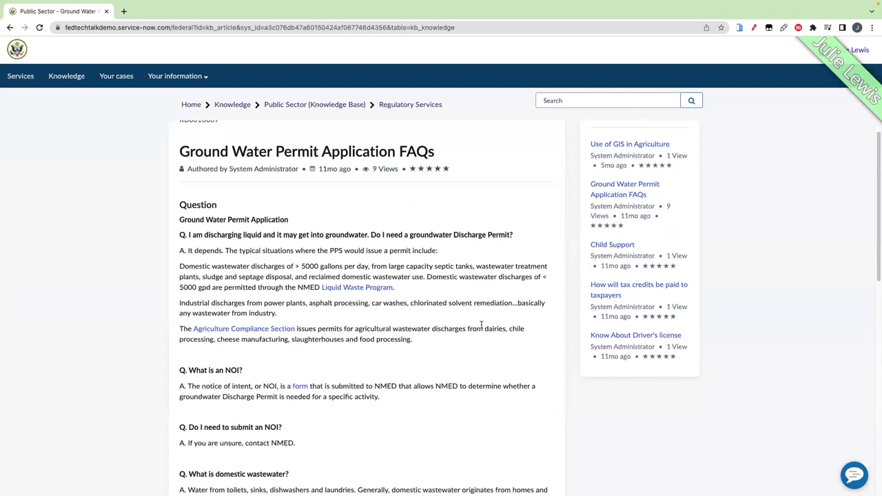
{"action": "scroll", "coordinate": [637, 254], "scroll_direction": "up", "scroll_amount": 1}
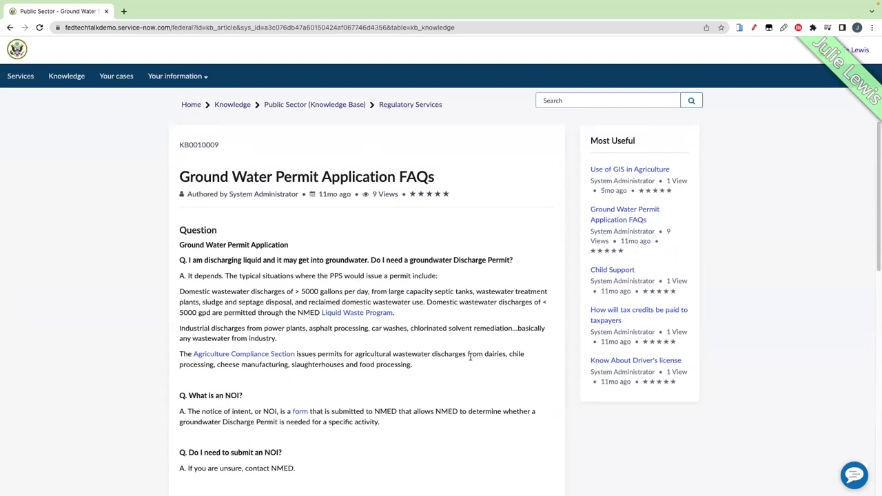
{"action": "scroll", "coordinate": [476, 359], "scroll_direction": "down", "scroll_amount": 1}
{"action": "scroll", "coordinate": [479, 361], "scroll_direction": "down", "scroll_amount": 6}
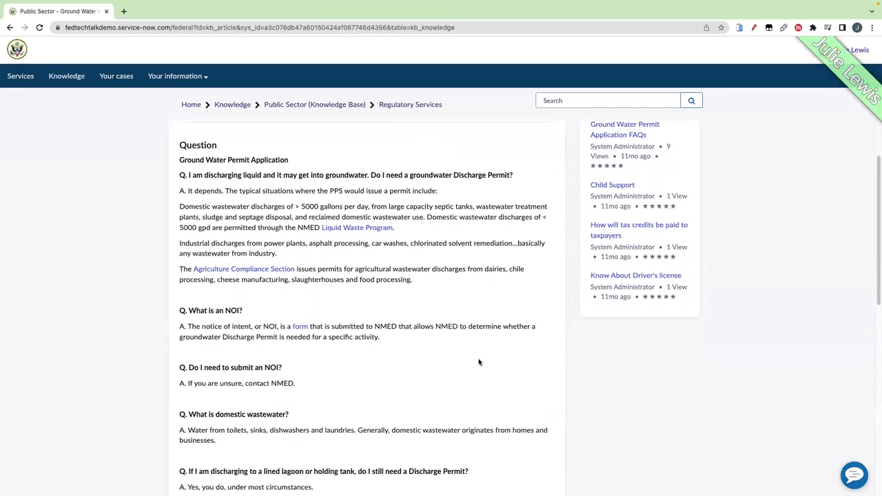
{"action": "scroll", "coordinate": [480, 362], "scroll_direction": "down", "scroll_amount": 3}
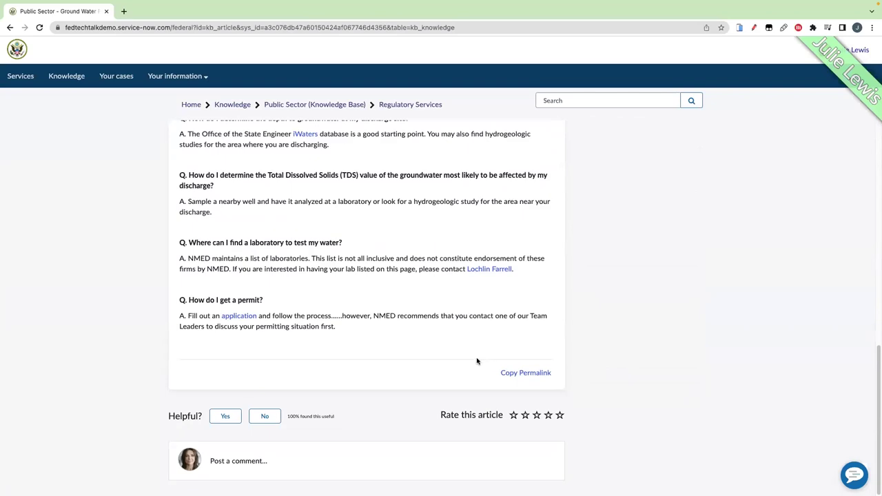
{"action": "scroll", "coordinate": [477, 360], "scroll_direction": "up", "scroll_amount": 10}
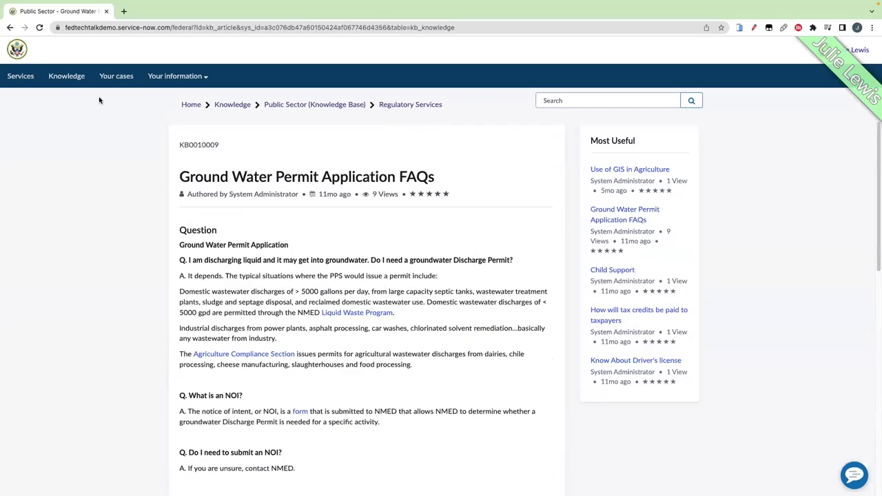
Return to the portal home page and open the Business Service Requests form from the services catalog
{"action": "left_click", "coordinate": [17, 50]}
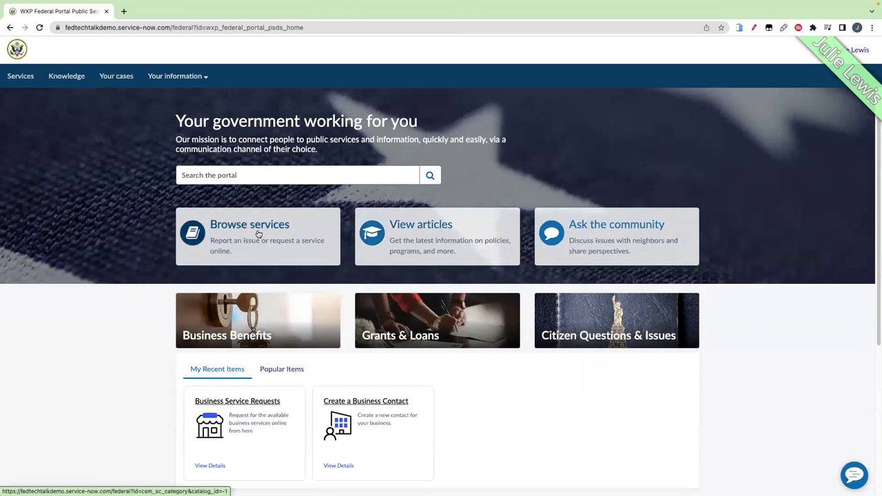
{"action": "left_click", "coordinate": [258, 235]}
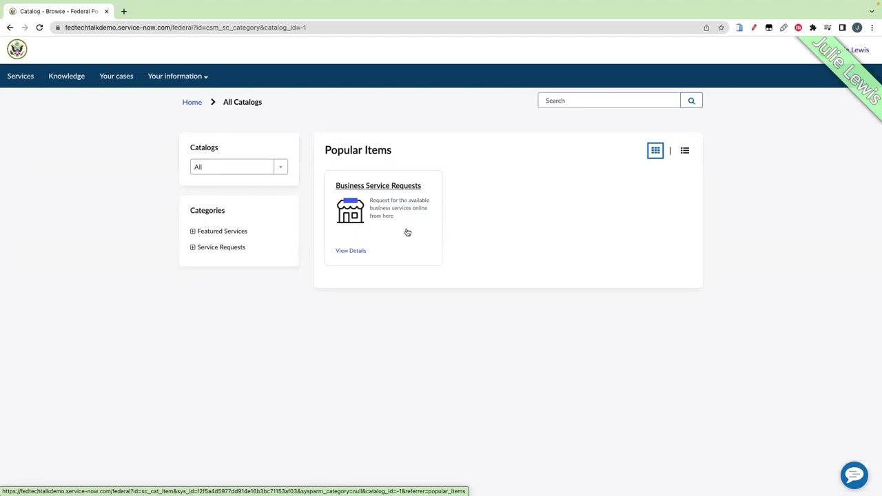
{"action": "left_click", "coordinate": [389, 188]}
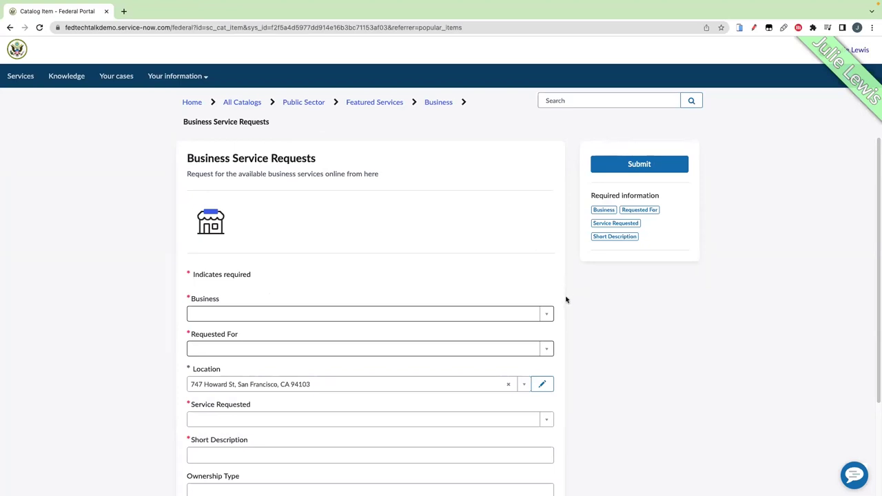
Choose Boxeo as the business on the service request form and select the requesting contact's name in Requested For
{"action": "scroll", "coordinate": [569, 303], "scroll_direction": "down", "scroll_amount": 1}
{"action": "scroll", "coordinate": [569, 303], "scroll_direction": "down", "scroll_amount": 3}
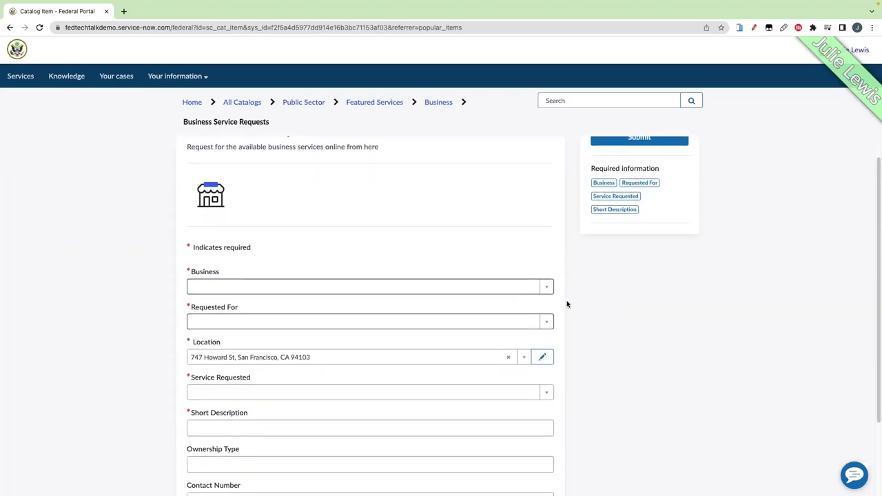
{"action": "scroll", "coordinate": [566, 304], "scroll_direction": "down", "scroll_amount": 2}
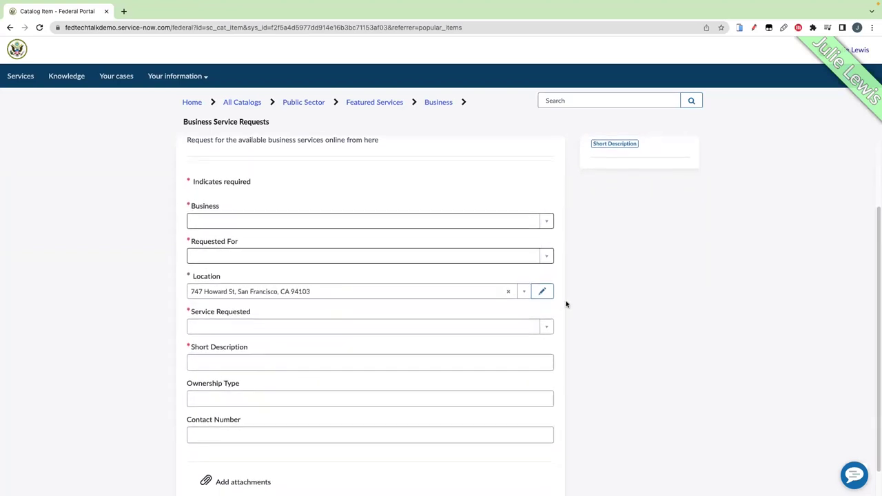
{"action": "scroll", "coordinate": [566, 304], "scroll_direction": "down", "scroll_amount": 1}
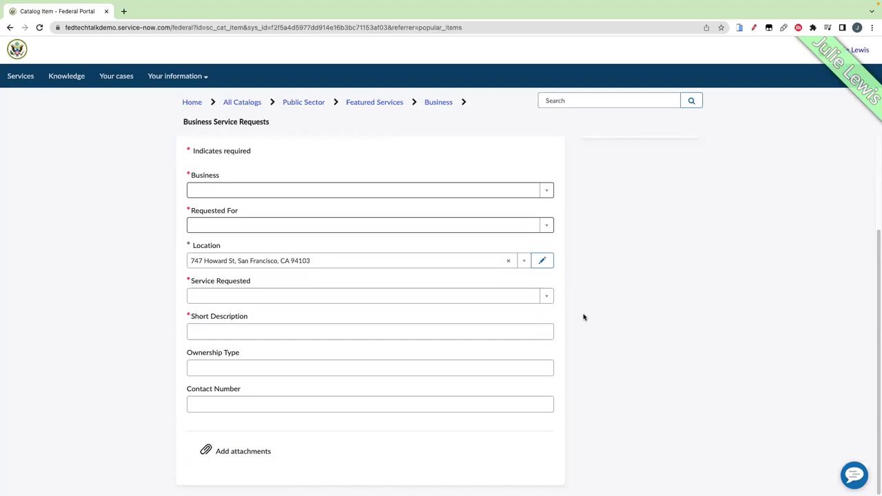
{"action": "left_click", "coordinate": [547, 193]}
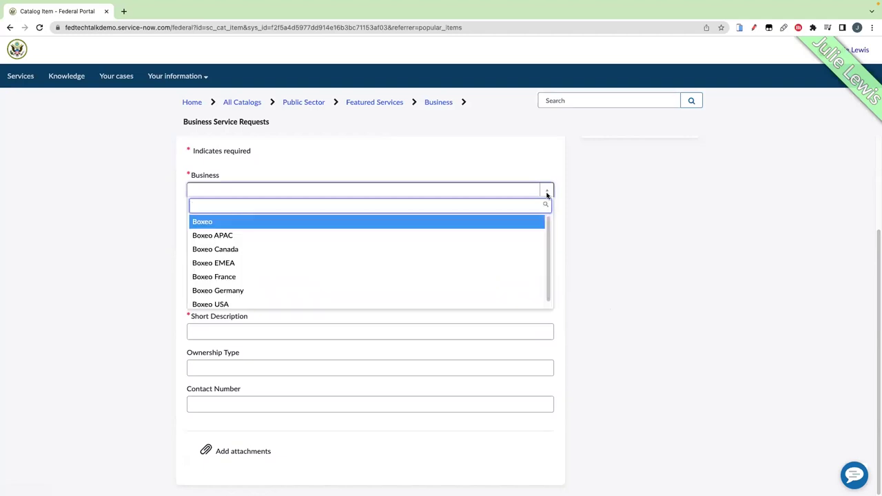
{"action": "left_click", "coordinate": [517, 223]}
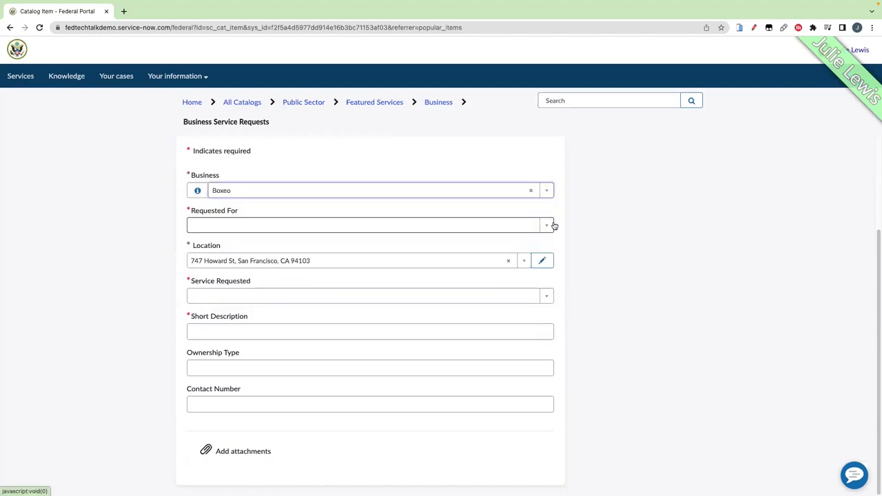
{"action": "left_click", "coordinate": [547, 226]}
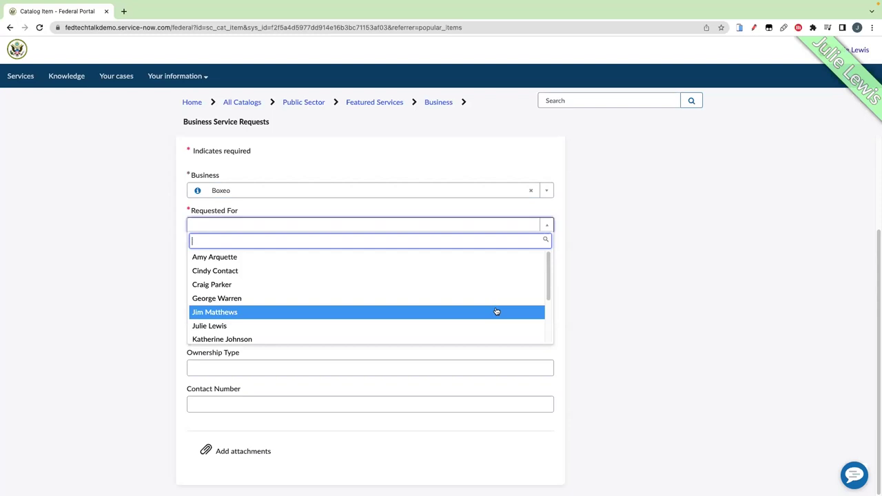
{"action": "left_click", "coordinate": [481, 324]}
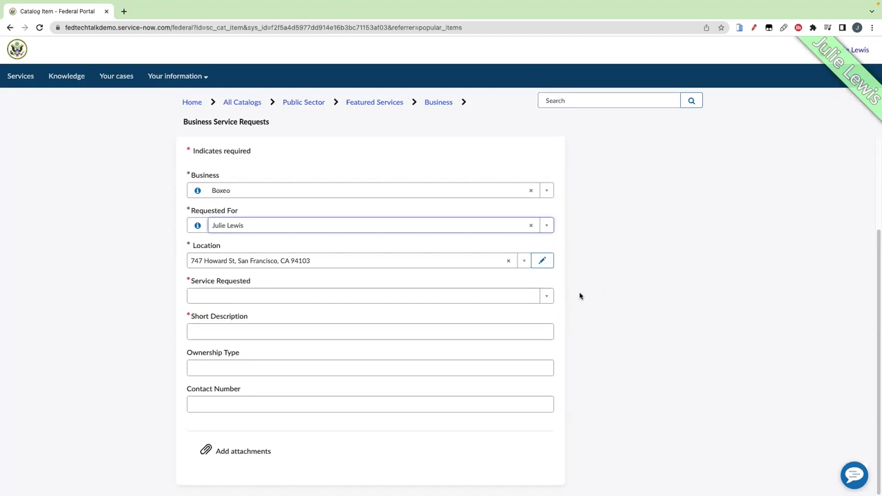
Request the service "Permit - Planning and Development - Building - Special Use Permit" with the short description "Permit request"
{"action": "left_click", "coordinate": [546, 298]}
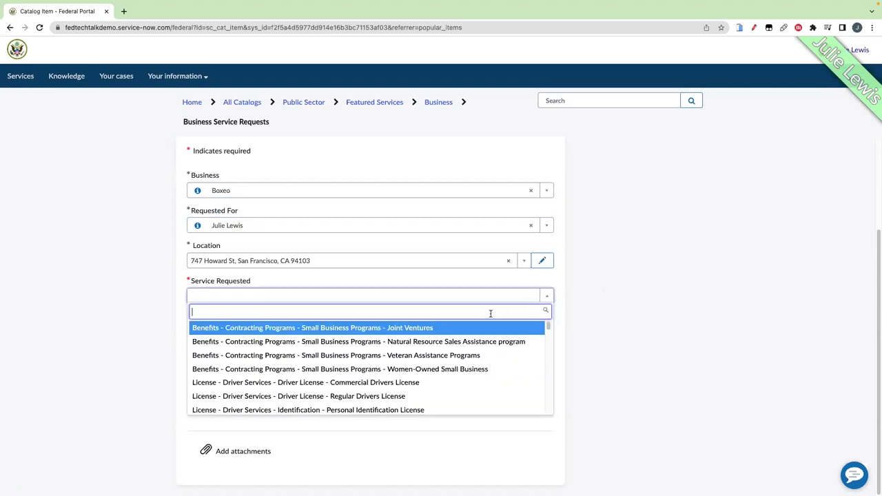
{"action": "type", "text": "permit"}
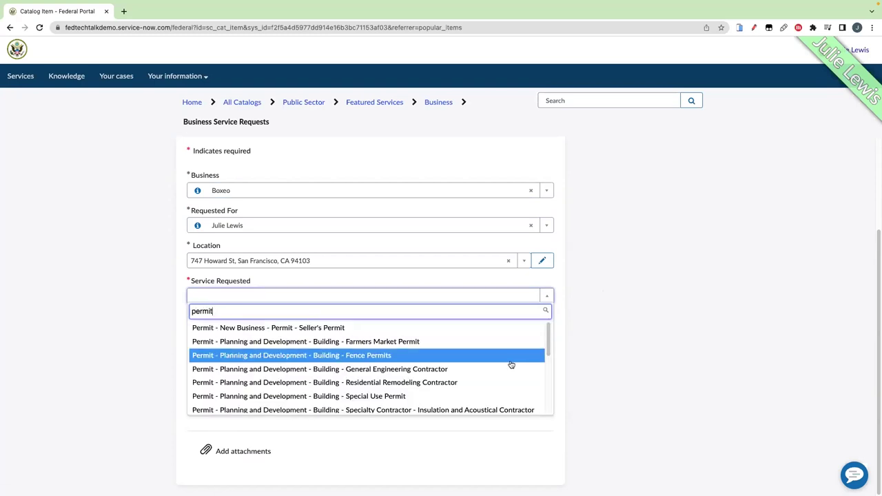
{"action": "left_click", "coordinate": [427, 399]}
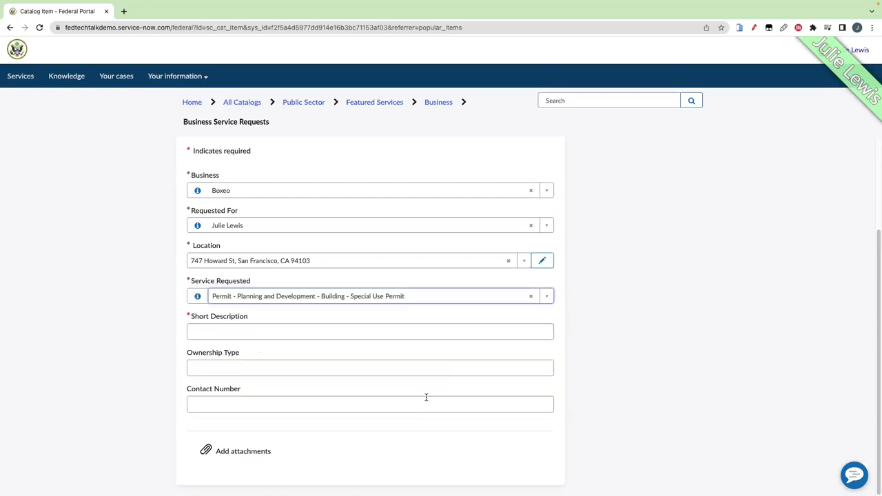
{"action": "left_click", "coordinate": [411, 332]}
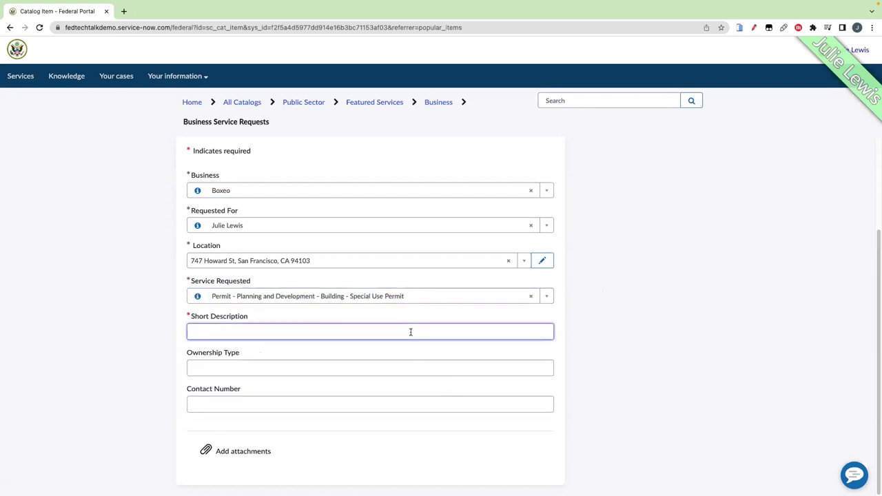
{"action": "type", "text": "Permit "}
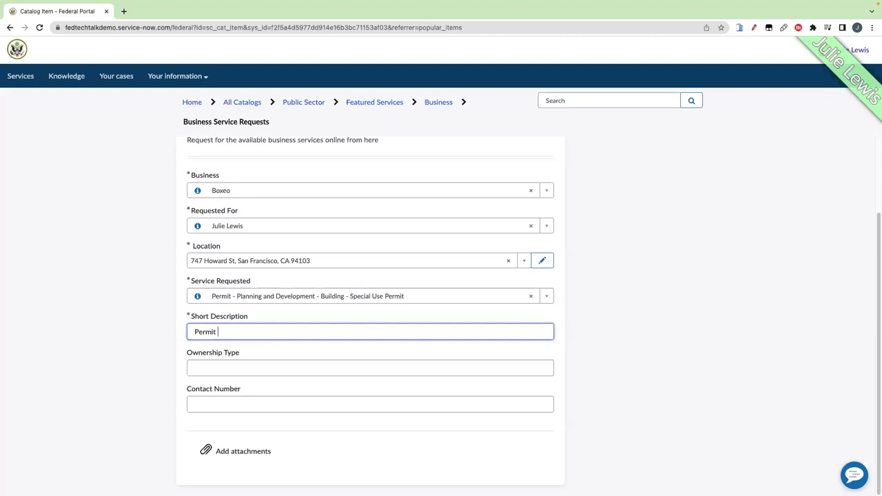
{"action": "type", "text": "request"}
View the files available for attachment without adding one, and submit the business service request
{"action": "left_click", "coordinate": [252, 452]}
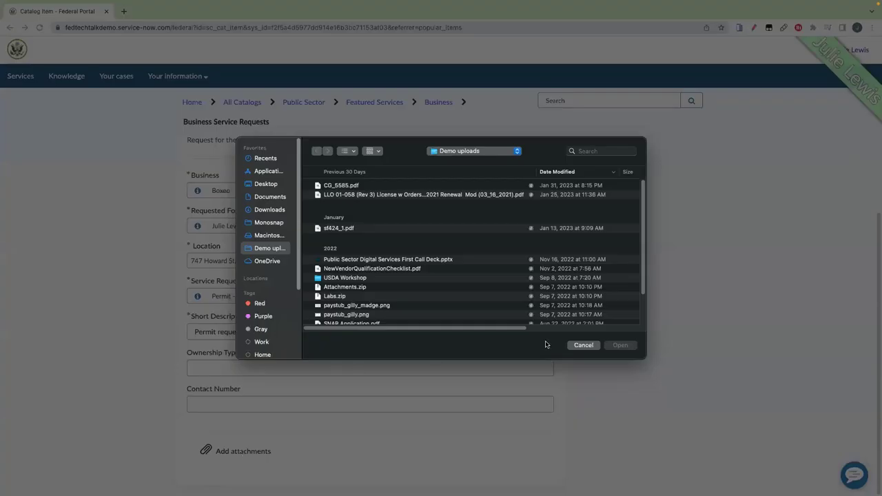
{"action": "left_click", "coordinate": [586, 347]}
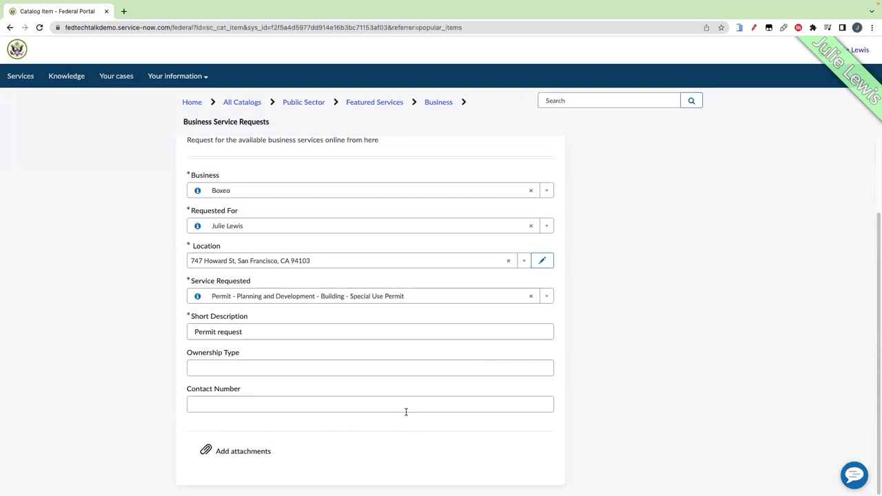
{"action": "scroll", "coordinate": [593, 305], "scroll_direction": "up", "scroll_amount": 3}
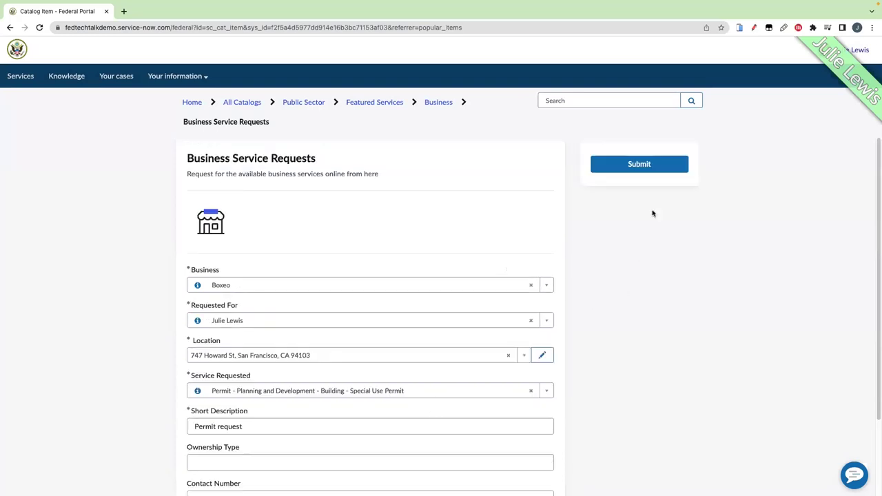
{"action": "left_click", "coordinate": [638, 165]}
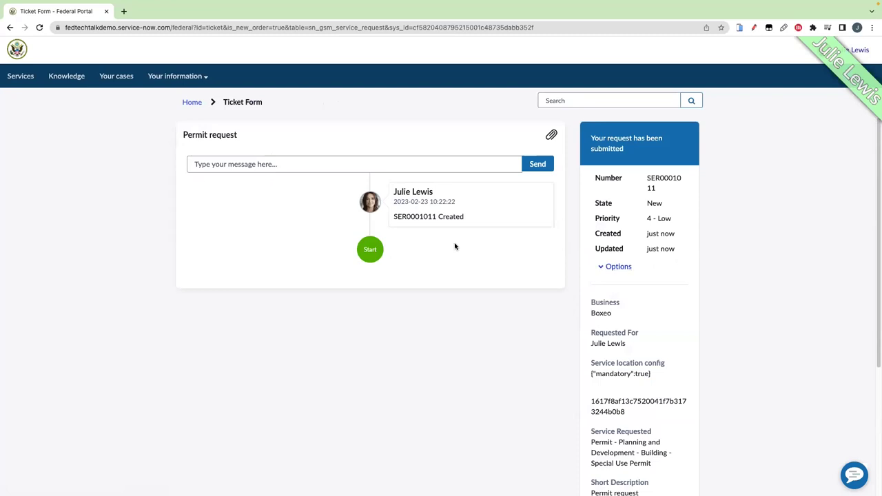
Look over the Your information options of the portal and return to its home page
{"action": "left_click", "coordinate": [187, 75]}
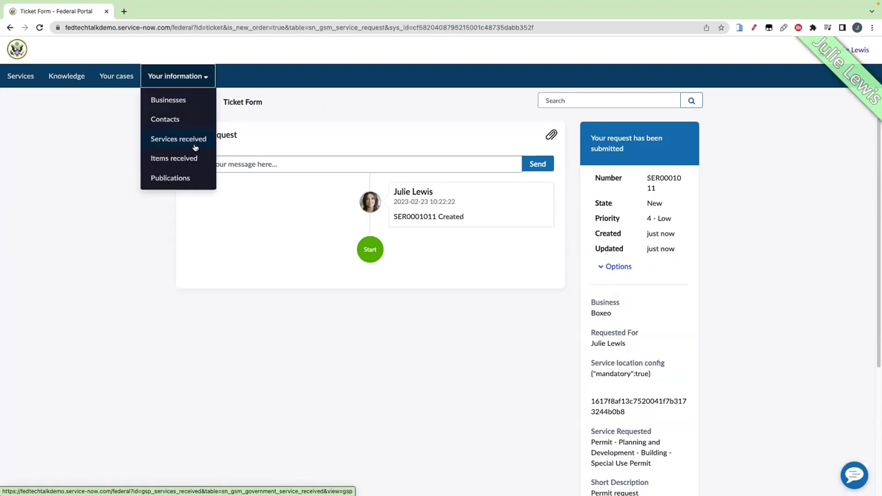
{"action": "left_click", "coordinate": [253, 206]}
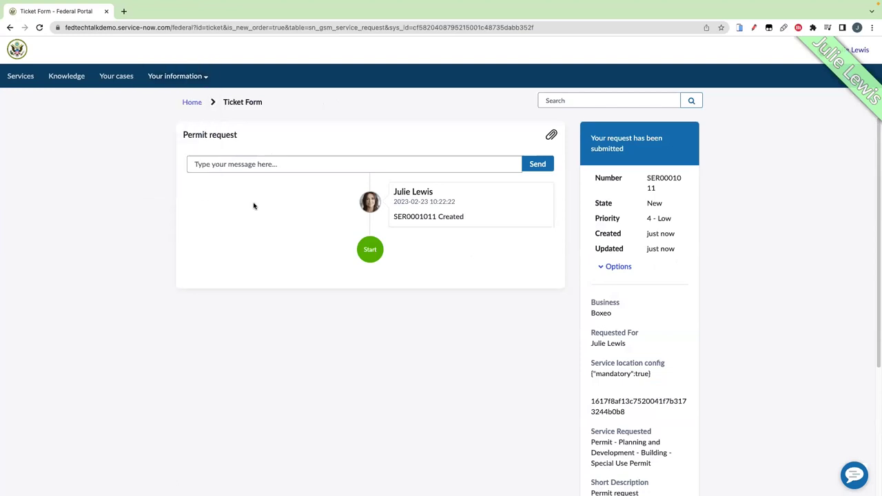
{"action": "left_click", "coordinate": [17, 50]}
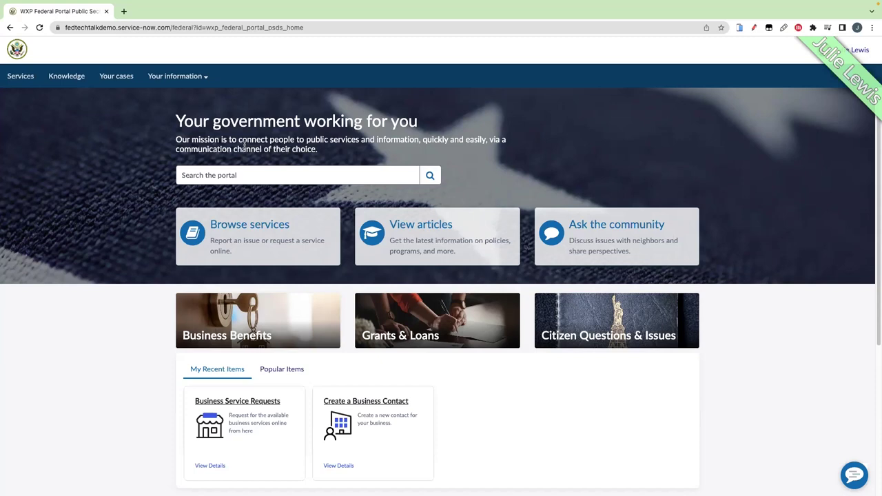
Switch to the CSM/FSM Configurable Workspace and examine the agent availability statuses and work channels in its inbox
{"action": "key", "text": "ctrl+Right"}
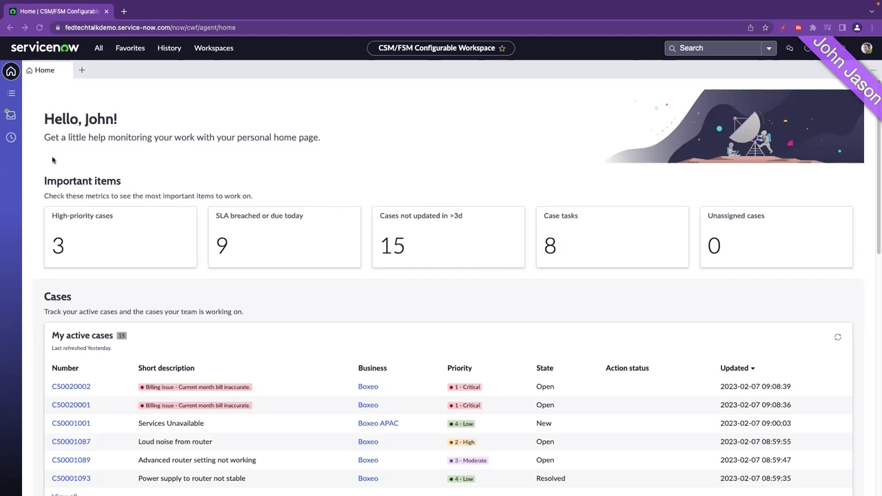
{"action": "left_click", "coordinate": [10, 116]}
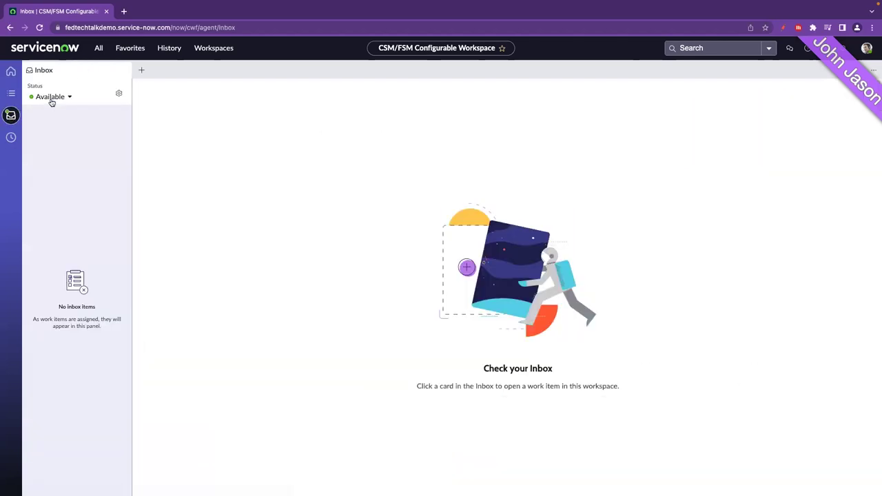
{"action": "left_click", "coordinate": [51, 99]}
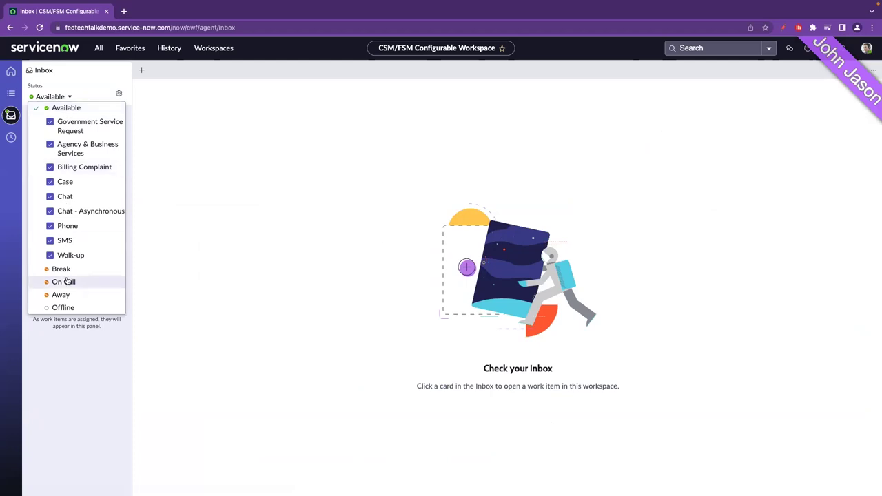
{"action": "left_click", "coordinate": [54, 356]}
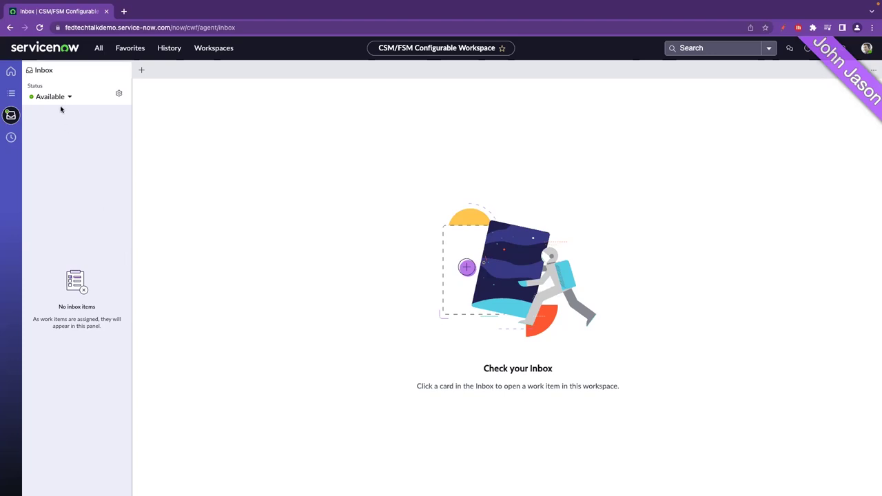
{"action": "left_click", "coordinate": [11, 116]}
{"action": "left_click", "coordinate": [12, 116]}
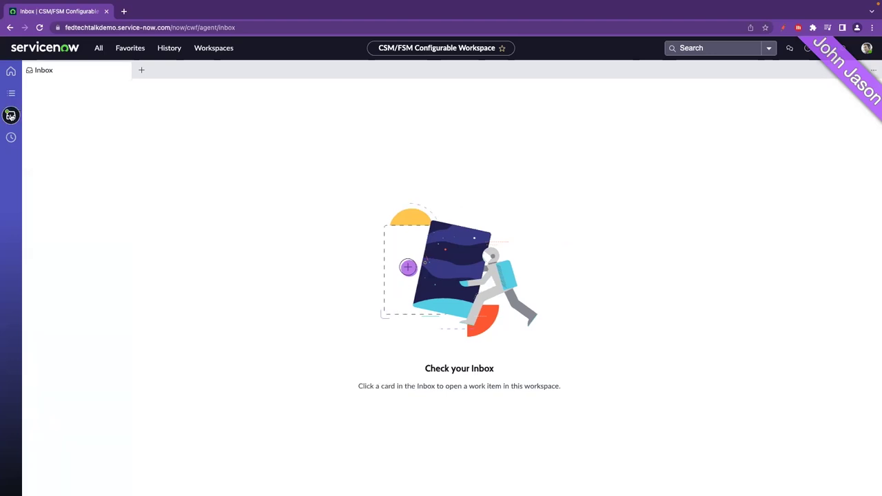
{"action": "left_click", "coordinate": [55, 96]}
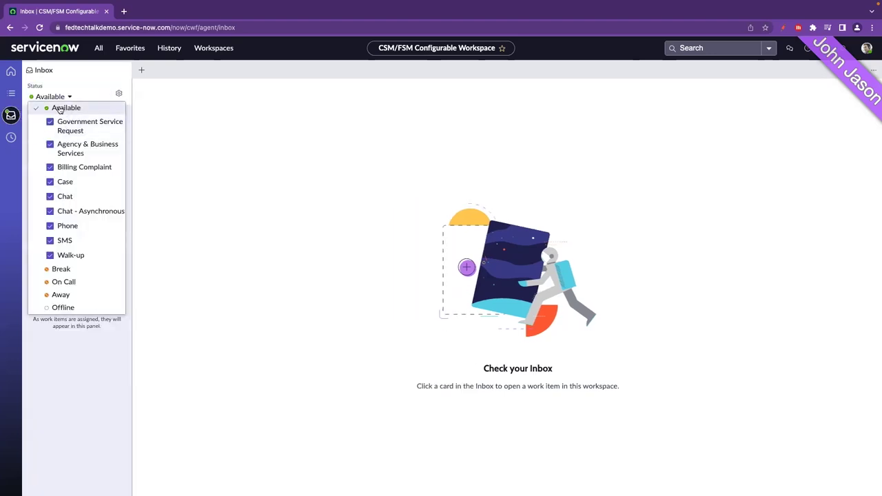
Refresh the list of all government service cases and open the newest Boxeo case described as "Permit request"
{"action": "left_click", "coordinate": [11, 93]}
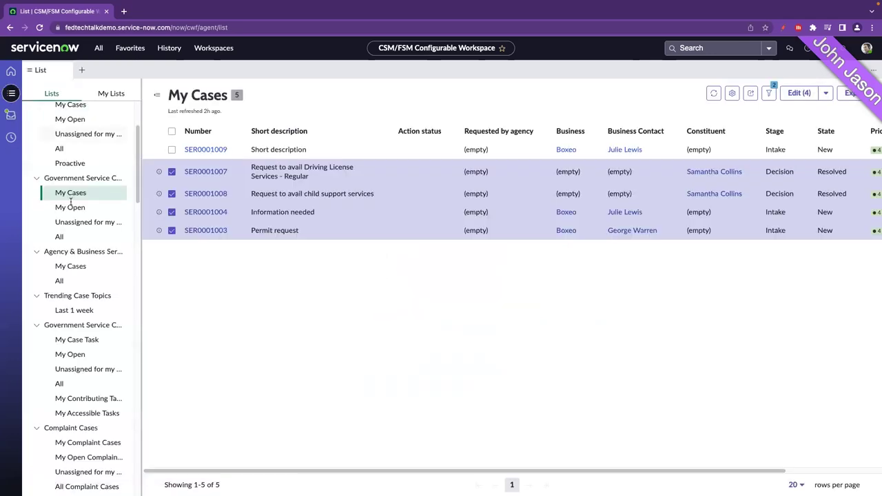
{"action": "left_click", "coordinate": [56, 237]}
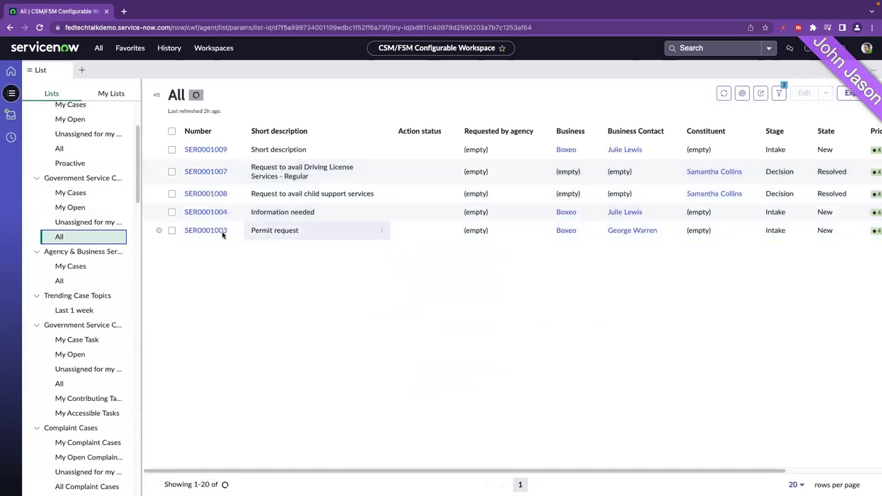
{"action": "left_click", "coordinate": [723, 95]}
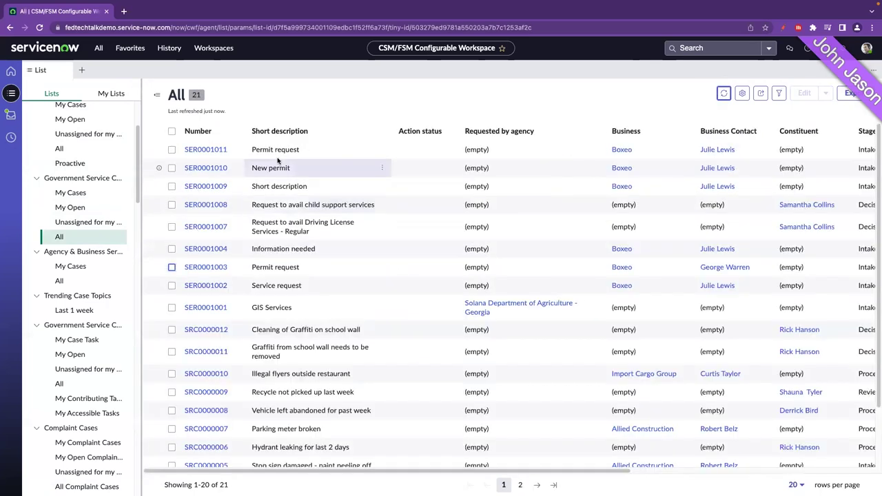
{"action": "left_click", "coordinate": [203, 150]}
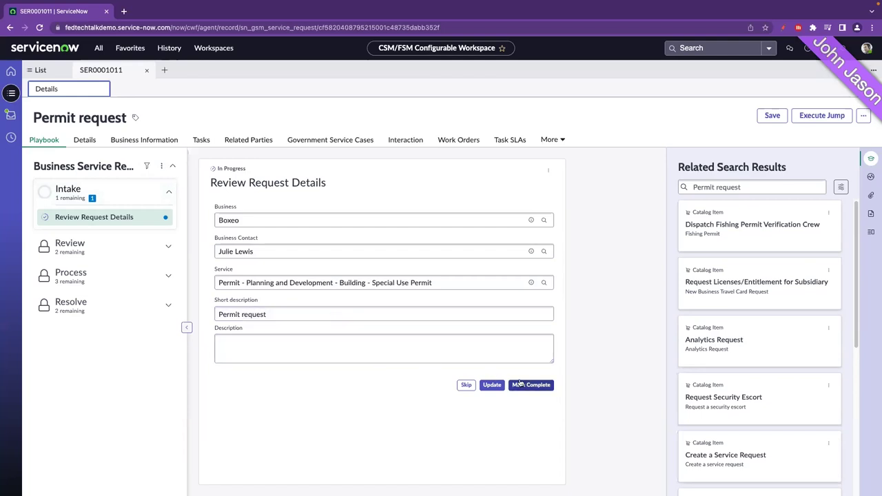
Expand all stages of the case's playbook and view the case's attachments and activity stream
{"action": "left_click", "coordinate": [164, 168]}
{"action": "left_click", "coordinate": [171, 194]}
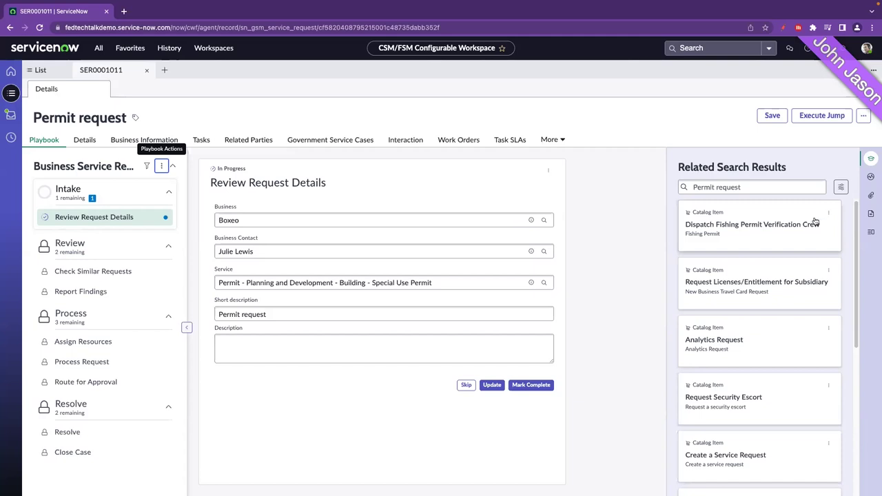
{"action": "left_click", "coordinate": [872, 196]}
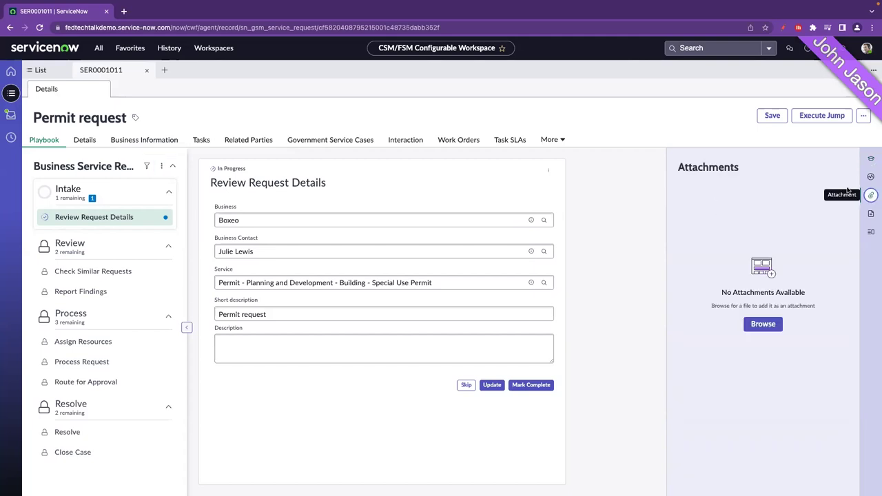
{"action": "left_click", "coordinate": [872, 232]}
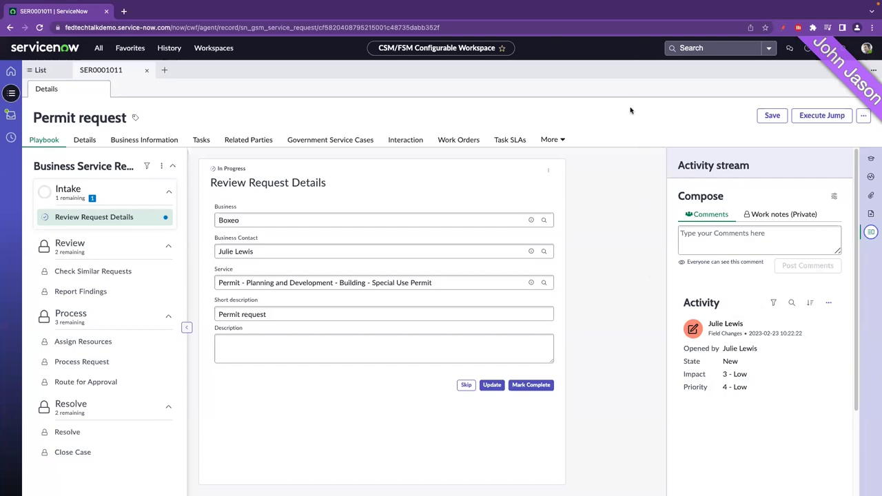
Close the permit request record and return to the list of all government service cases
{"action": "key", "text": "ctrl+Left"}
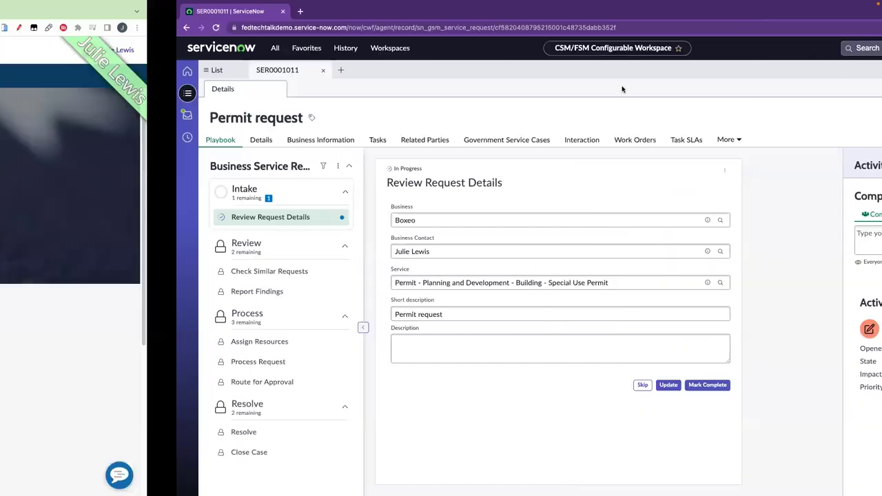
{"action": "key", "text": "ctrl+Right"}
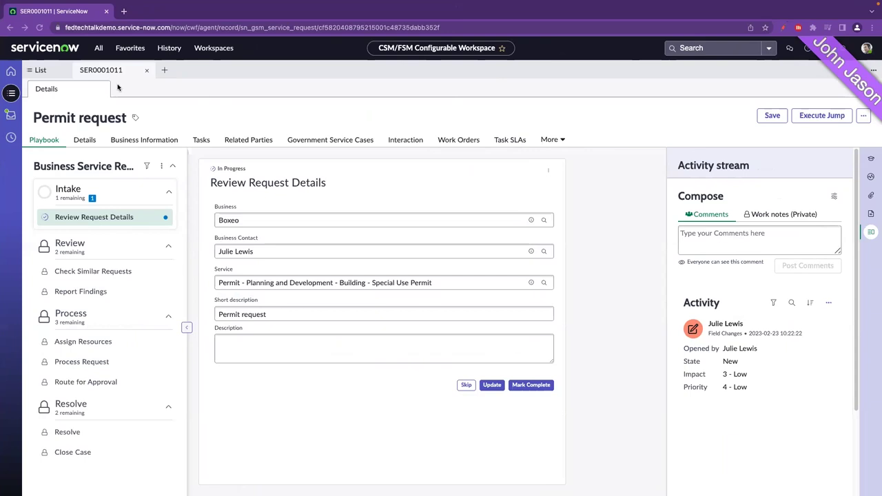
{"action": "left_click", "coordinate": [147, 70]}
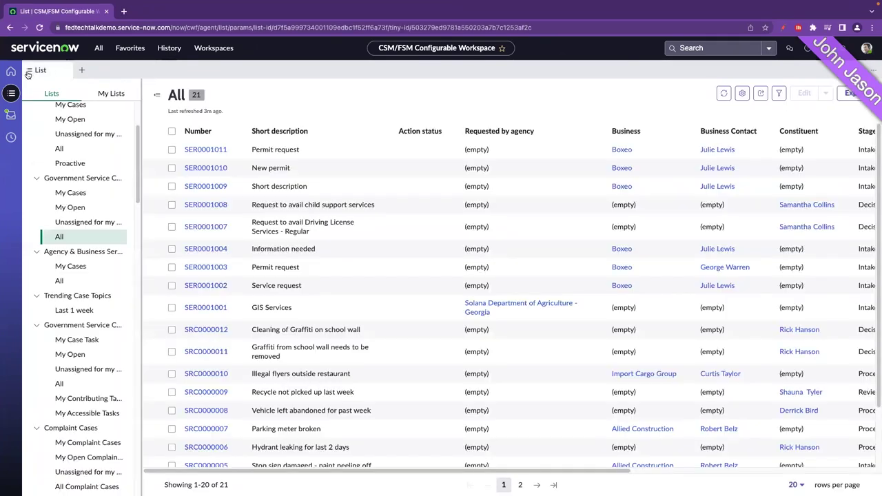
Return to the workspace home page, switch to the mobile federal portal and request a live agent in its support chat
{"action": "left_click", "coordinate": [11, 71]}
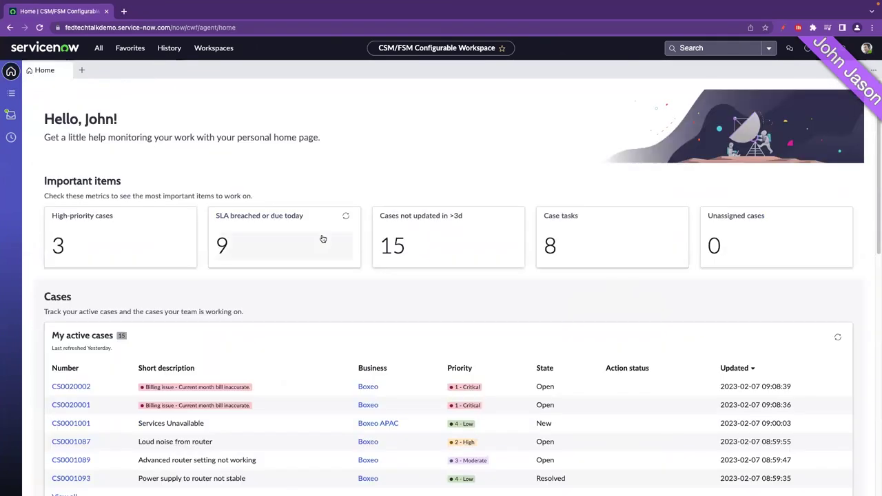
{"action": "key", "text": "ctrl+Left"}
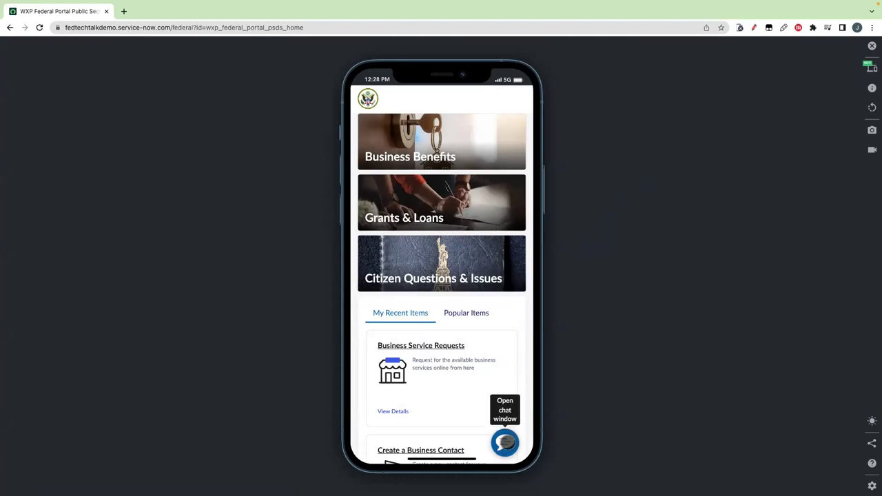
{"action": "left_click", "coordinate": [505, 442]}
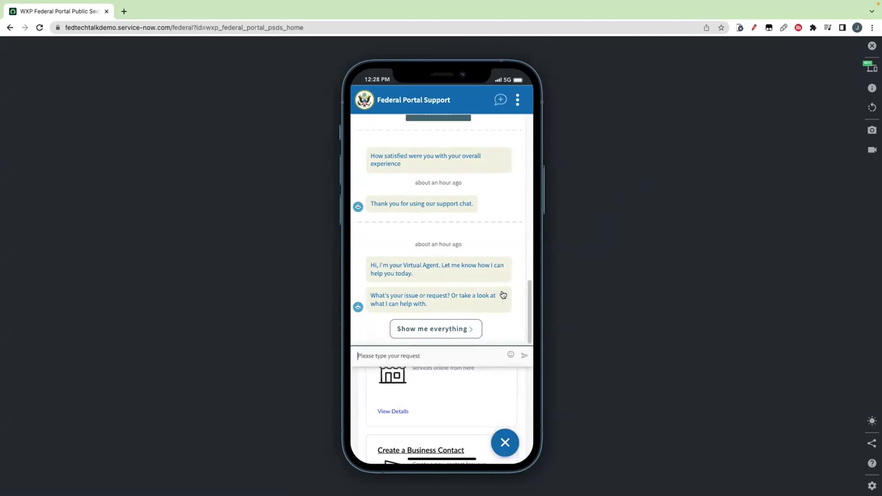
{"action": "left_click", "coordinate": [518, 104]}
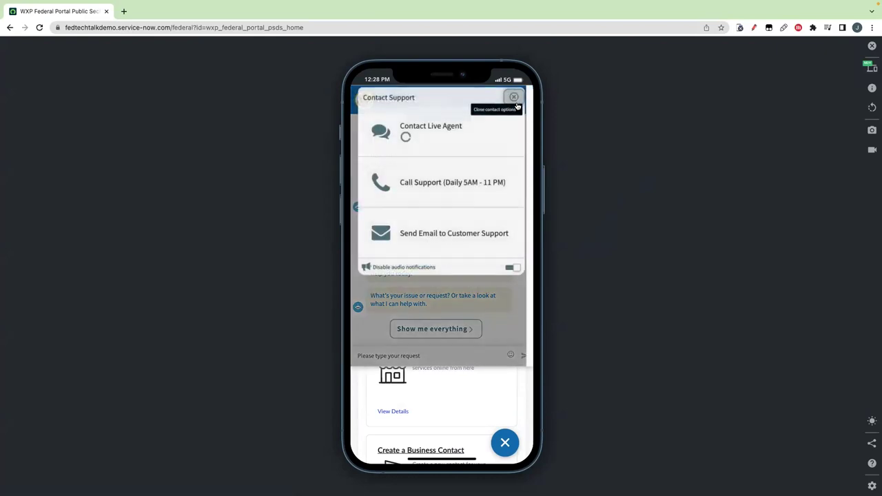
{"action": "left_click", "coordinate": [453, 136]}
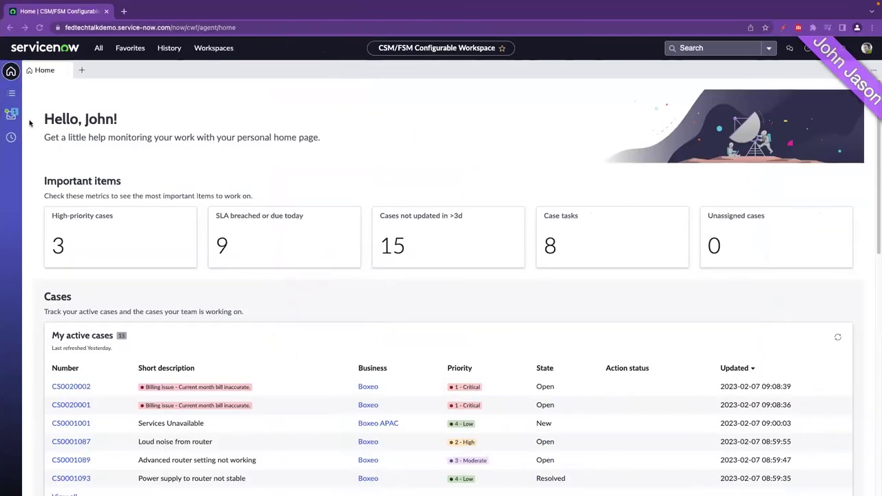
Switch back to the agent workspace, accept the incoming Boxeo chat from the inbox and collapse the inbox list
{"action": "left_click", "coordinate": [12, 114]}
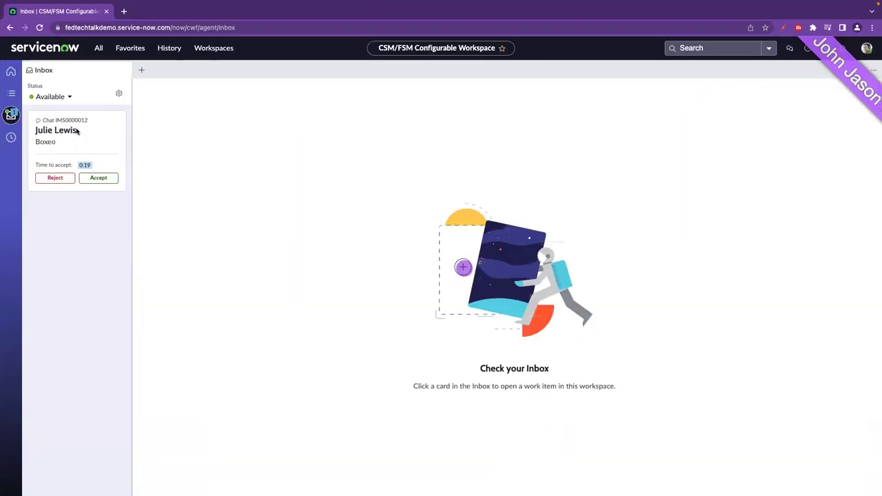
{"action": "left_click", "coordinate": [97, 178]}
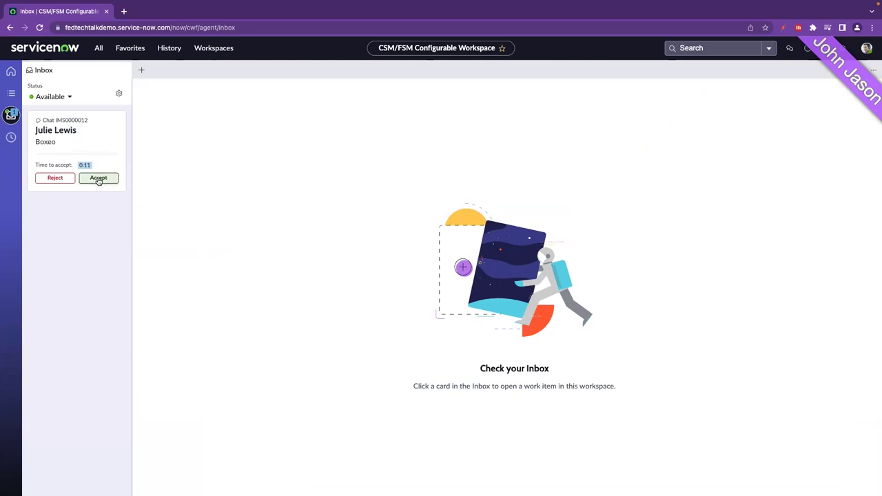
{"action": "left_click", "coordinate": [98, 179]}
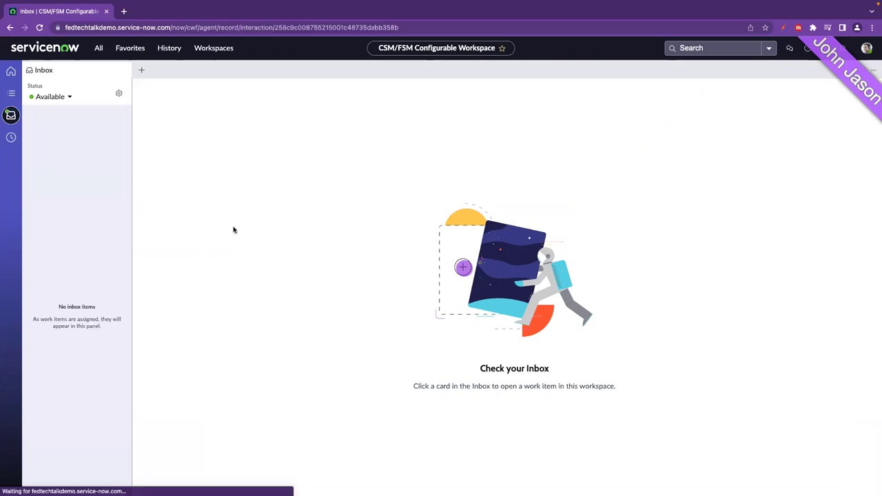
{"action": "left_click", "coordinate": [11, 115]}
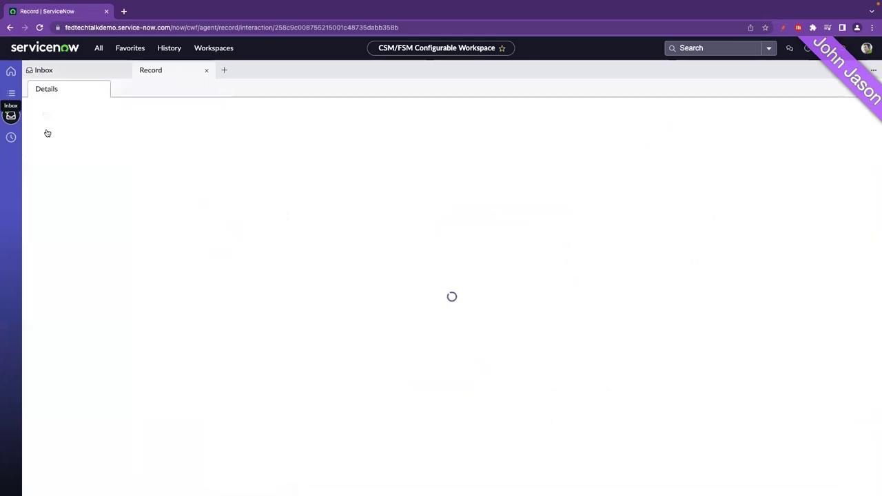
Switch to the mobile portal chat and send the agent the message "I would like a status of my recent request."
{"action": "key", "text": "ctrl+Left"}
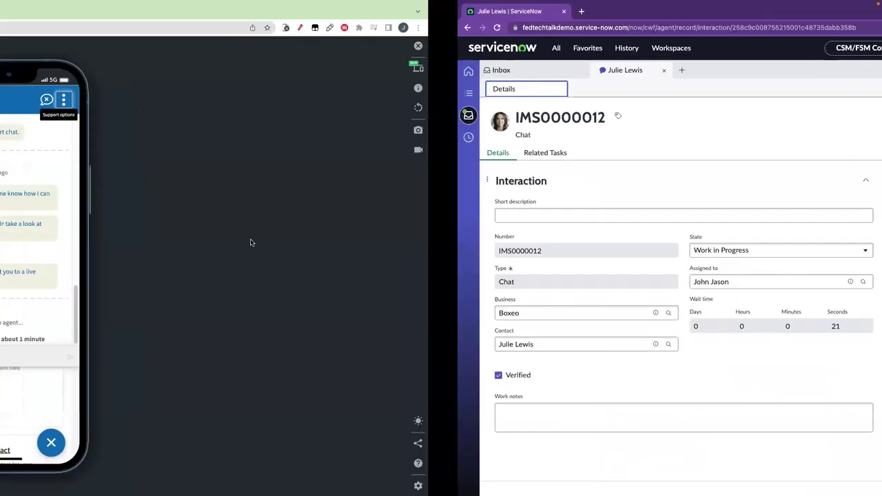
{"action": "left_click", "coordinate": [403, 356]}
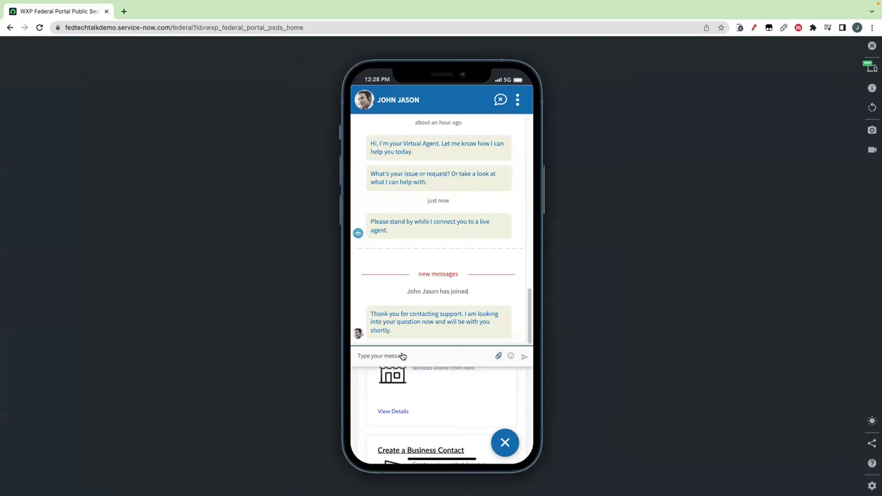
{"action": "type", "text": "I"}
{"action": "type", "text": "ld like a status of my recent request."}
{"action": "key", "text": "Return"}
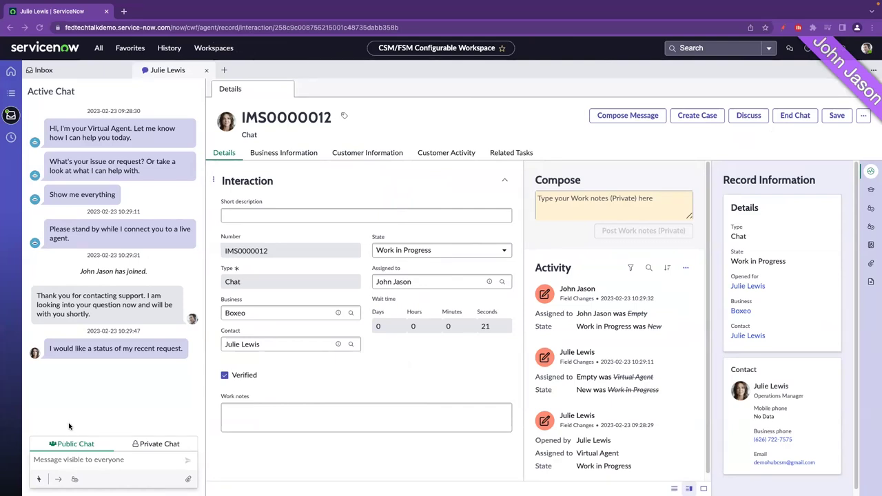
Reply in the workspace's public chat with the Hold response template, "May I put you on hold while I look into this issue?"
{"action": "left_click", "coordinate": [39, 479]}
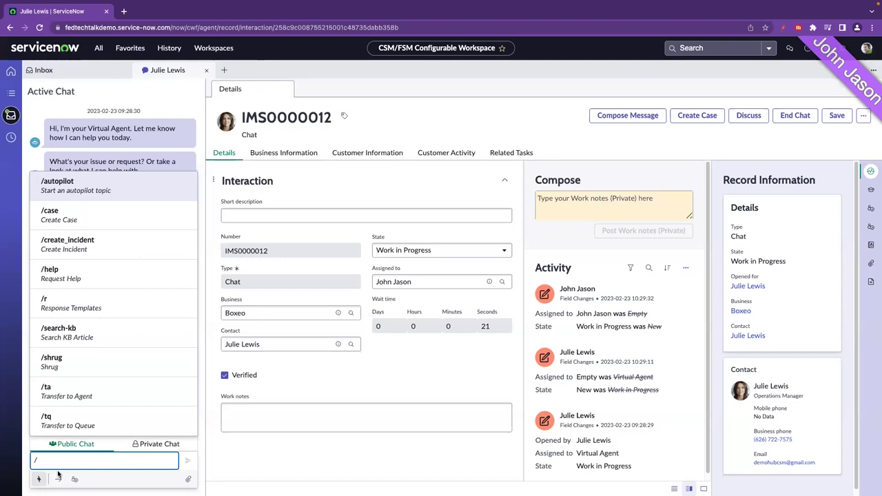
{"action": "left_click", "coordinate": [97, 306]}
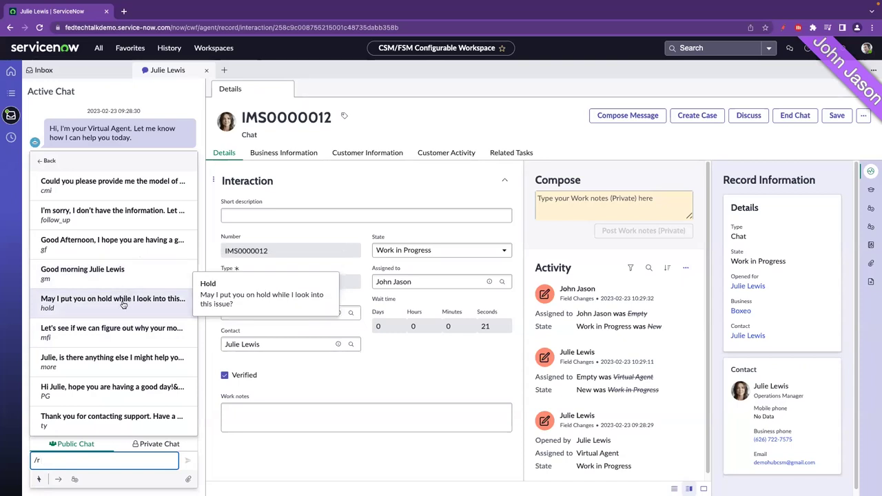
{"action": "left_click", "coordinate": [121, 303]}
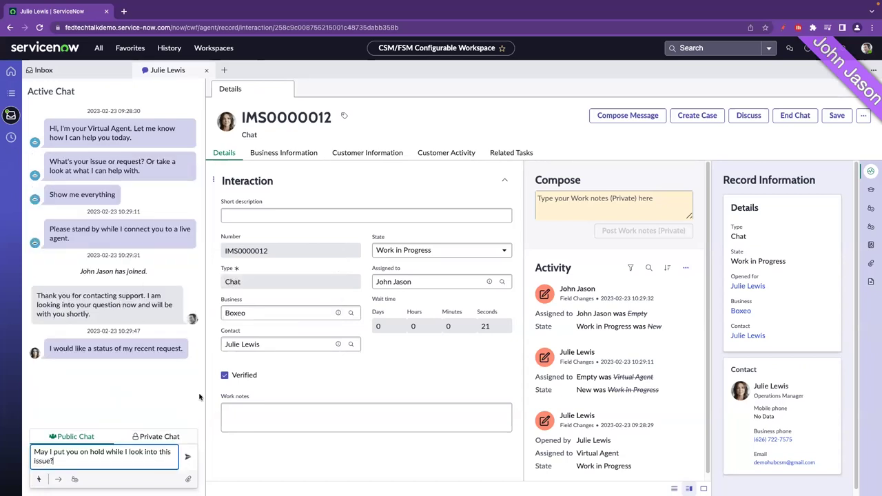
{"action": "left_click", "coordinate": [187, 456]}
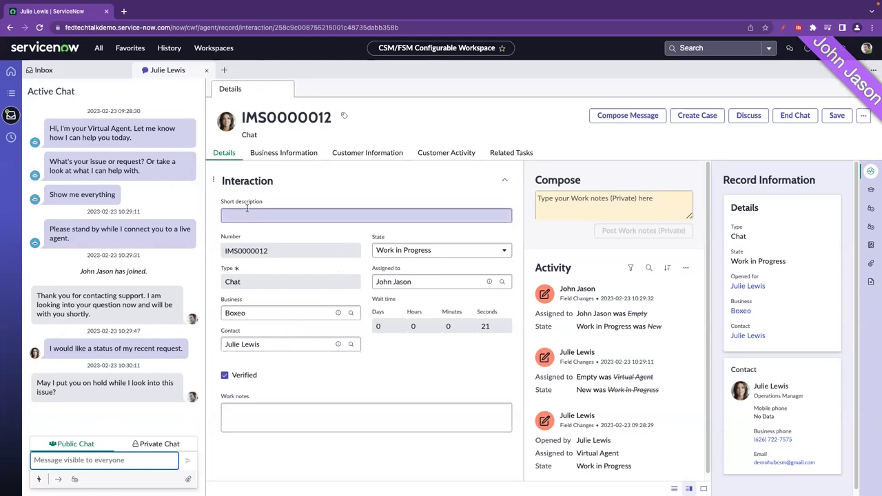
Examine the chat's business information, including the contact, recent cases, cases overview, chat interactions and phone calls
{"action": "left_click", "coordinate": [282, 157]}
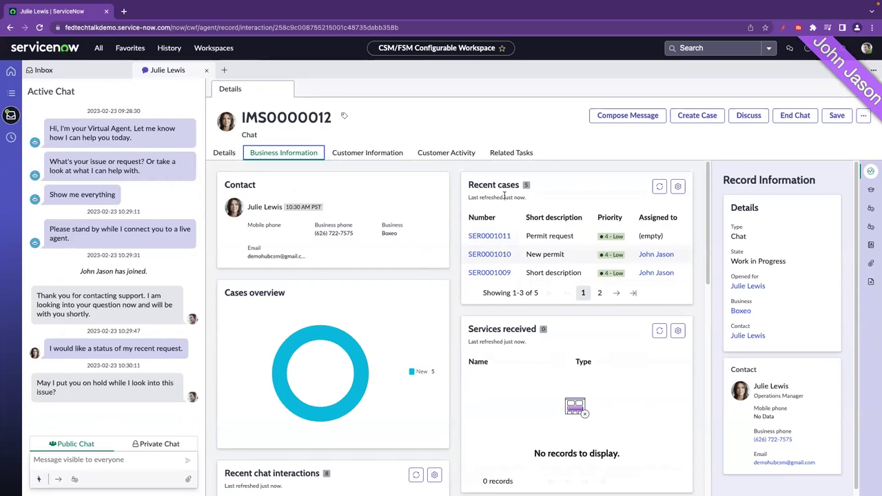
{"action": "scroll", "coordinate": [444, 310], "scroll_direction": "down", "scroll_amount": 1}
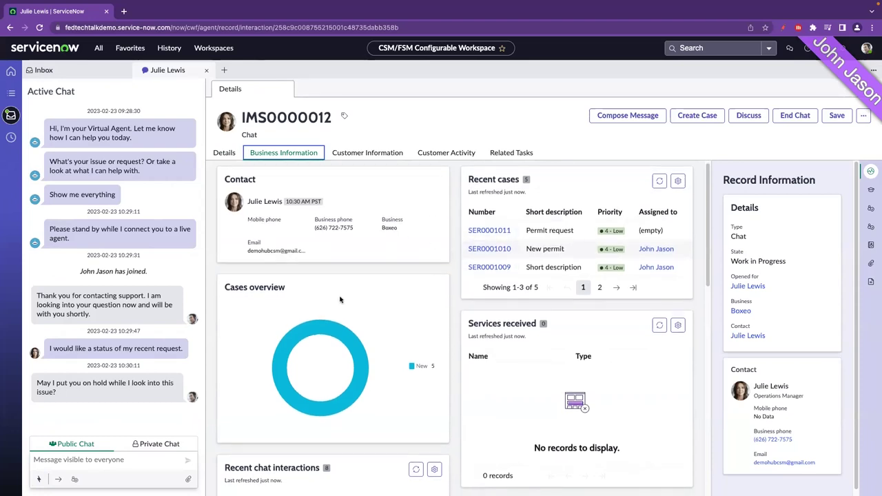
{"action": "scroll", "coordinate": [448, 335], "scroll_direction": "down", "scroll_amount": 3}
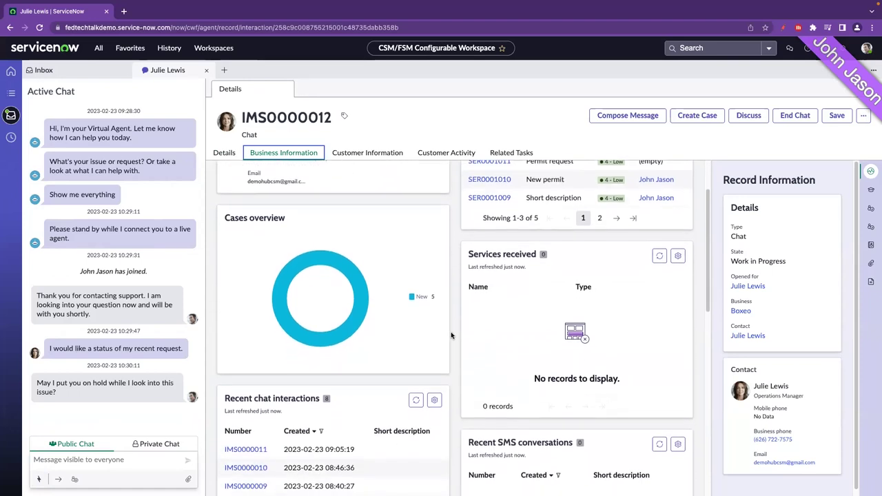
{"action": "scroll", "coordinate": [455, 311], "scroll_direction": "down", "scroll_amount": 4}
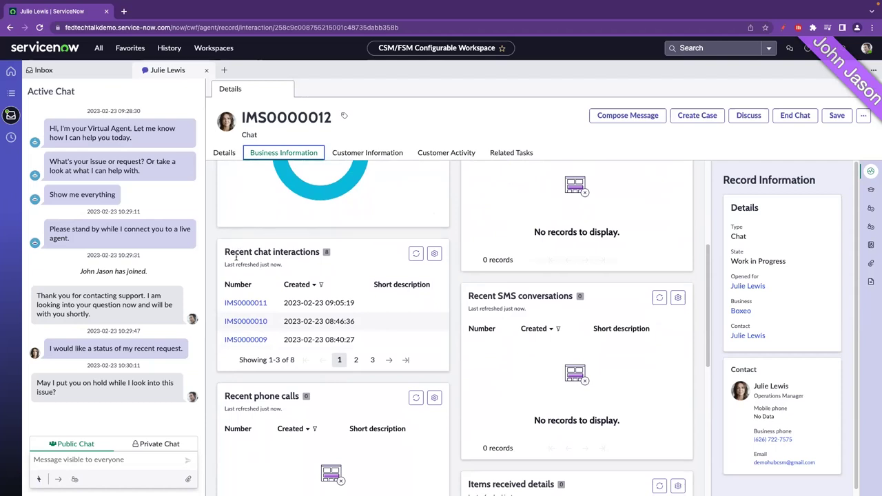
{"action": "scroll", "coordinate": [481, 367], "scroll_direction": "down", "scroll_amount": 2}
{"action": "scroll", "coordinate": [435, 359], "scroll_direction": "down", "scroll_amount": 3}
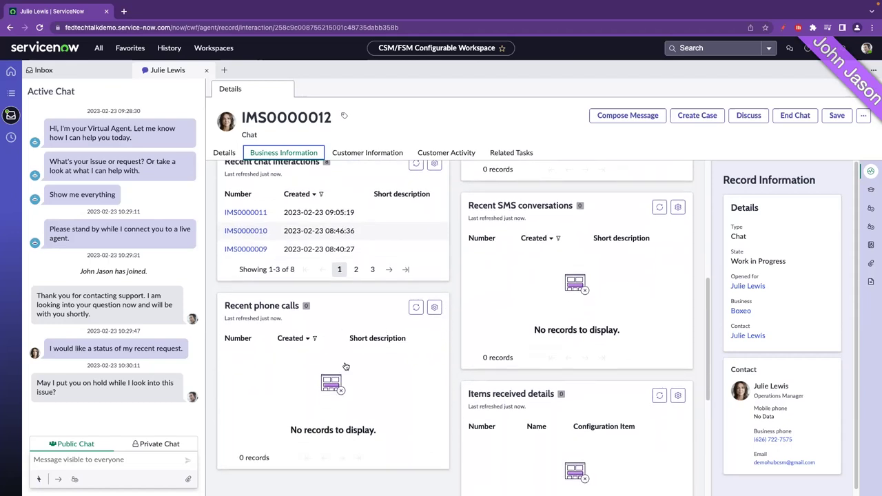
{"action": "scroll", "coordinate": [463, 353], "scroll_direction": "up", "scroll_amount": 5}
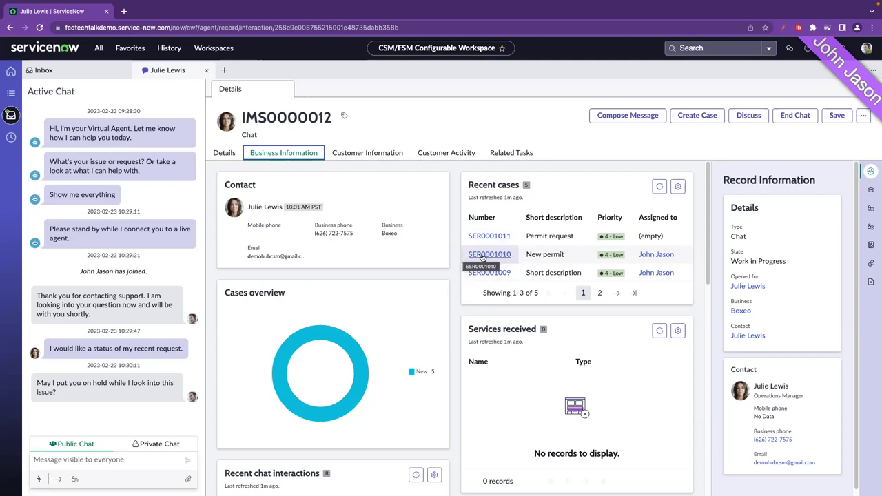
Start a Sidebar discussion about the chat with the suggested participants and the subject "needs help."
{"action": "left_click", "coordinate": [746, 120]}
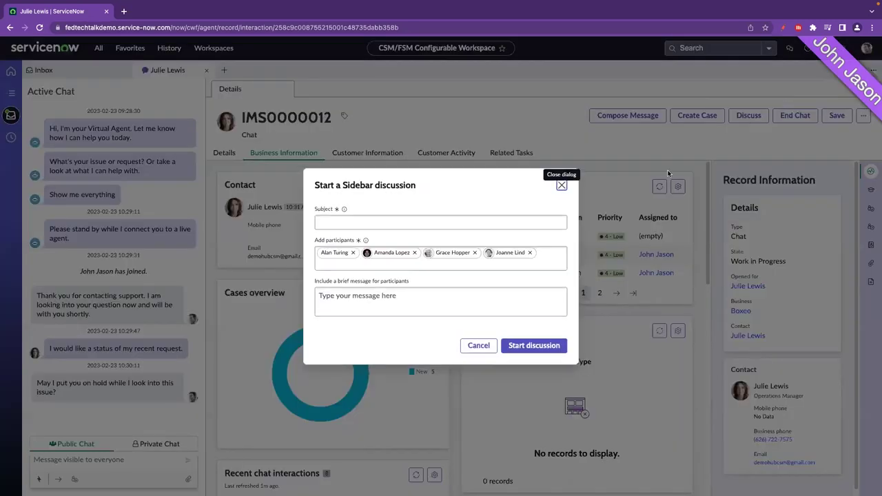
{"action": "left_click", "coordinate": [467, 224]}
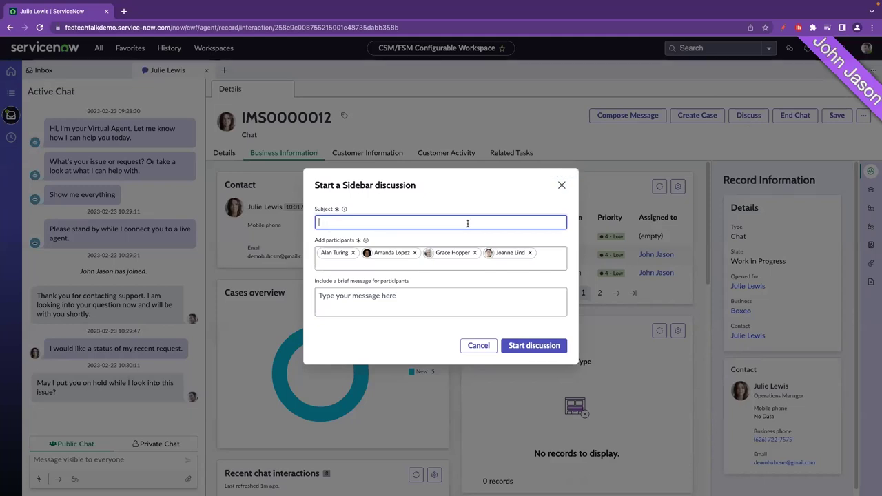
{"action": "type", "text": "needs ne"}
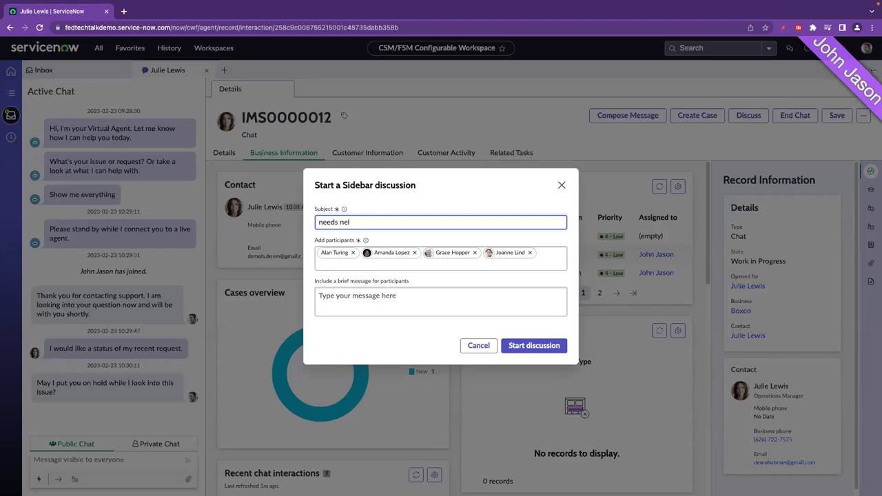
{"action": "key", "text": "BackSpace"}
{"action": "key", "text": "BackSpace"}
{"action": "type", "text": "help."}
{"action": "left_click", "coordinate": [529, 352]}
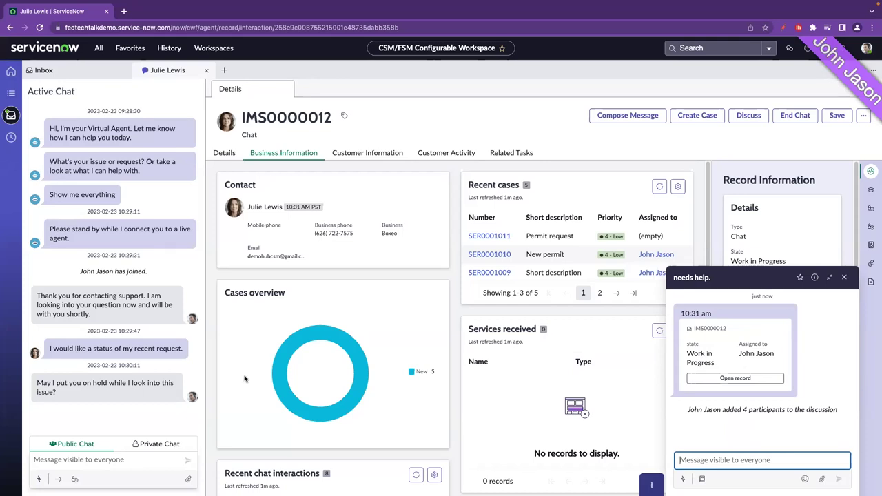
Display the quick-action commands available in the public chat
{"action": "left_click", "coordinate": [39, 479]}
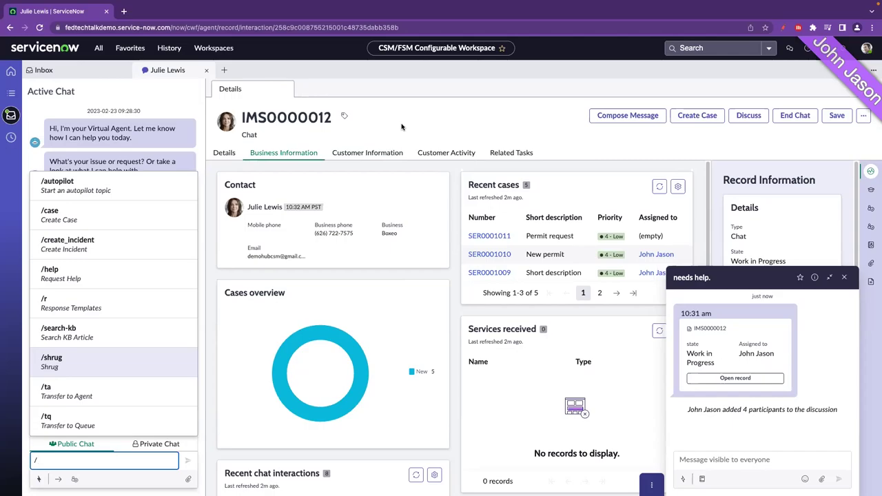
Switch to the Customer Service Executive dashboard and open the December 21, 2022 new cases figure in Analytics Hub
{"action": "key", "text": "ctrl+Right"}
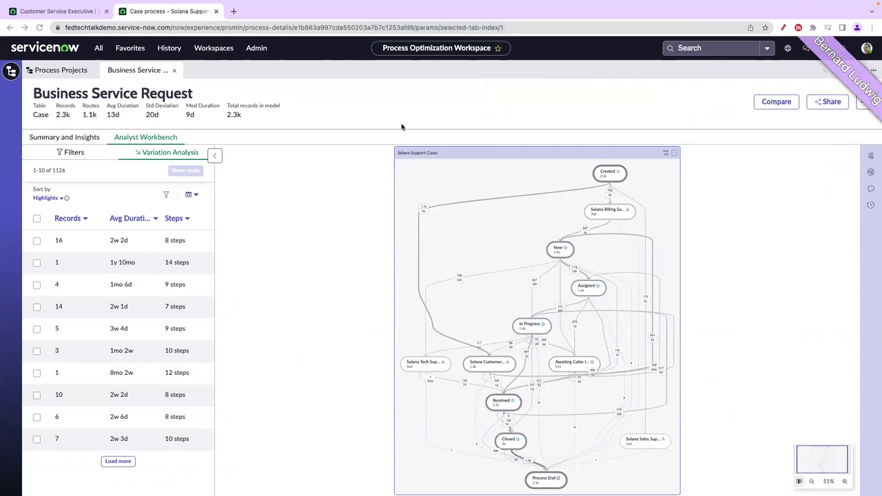
{"action": "left_click", "coordinate": [60, 14]}
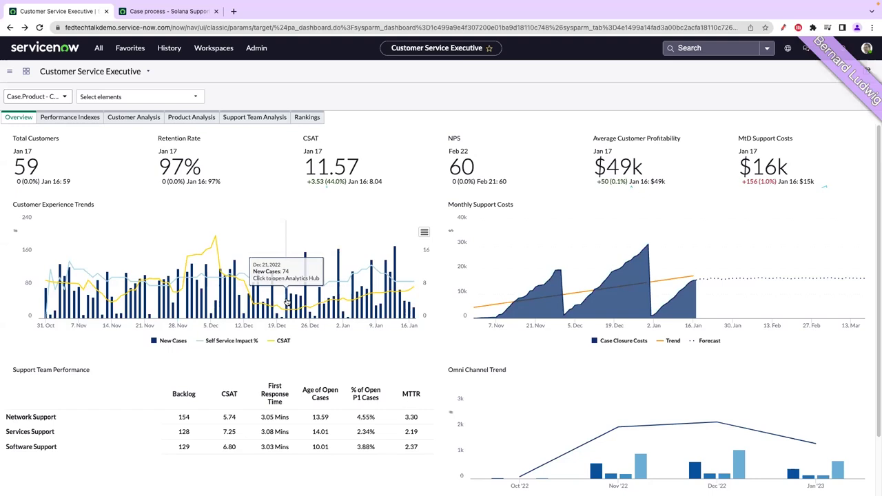
{"action": "left_click", "coordinate": [287, 302]}
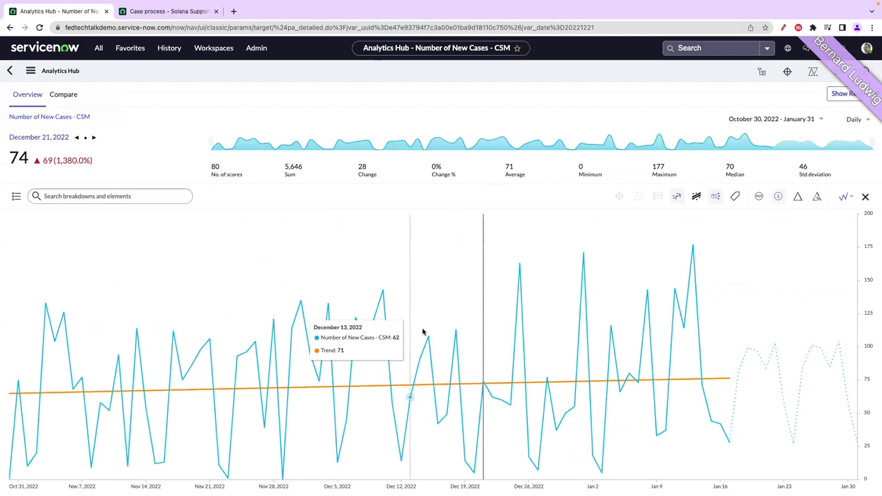
Examine the trend line and forecast display options of the new cases chart
{"action": "left_click", "coordinate": [678, 200]}
{"action": "left_click", "coordinate": [678, 200]}
{"action": "left_click", "coordinate": [679, 201]}
{"action": "left_click", "coordinate": [677, 198]}
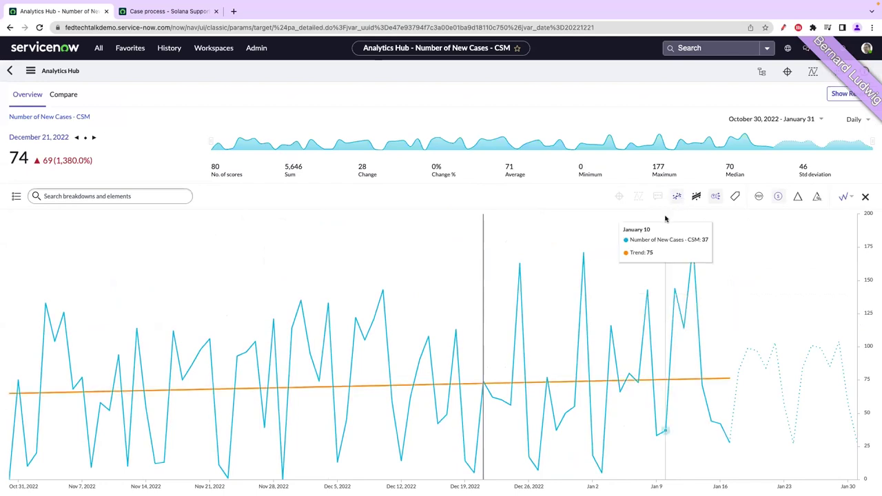
{"action": "left_click", "coordinate": [717, 199]}
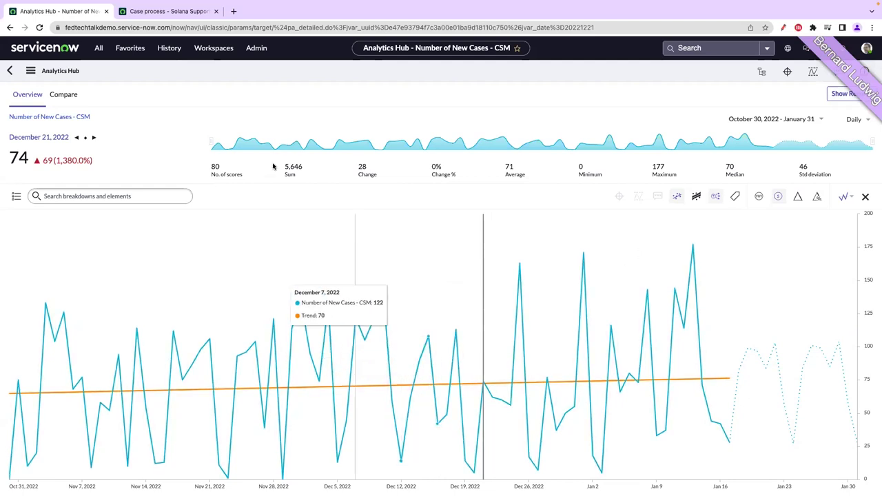
Switch to the Business Service Request process and review its summary, improvement opportunities and variation analysis
{"action": "left_click", "coordinate": [164, 12]}
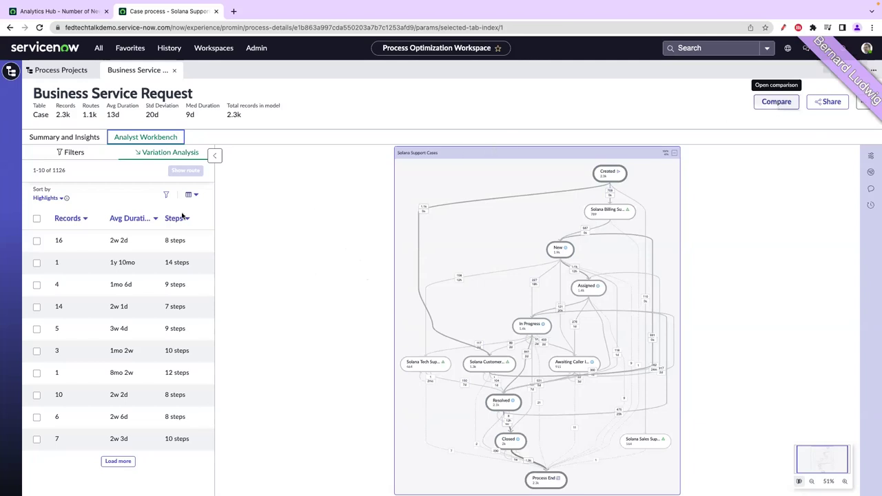
{"action": "left_click", "coordinate": [64, 138]}
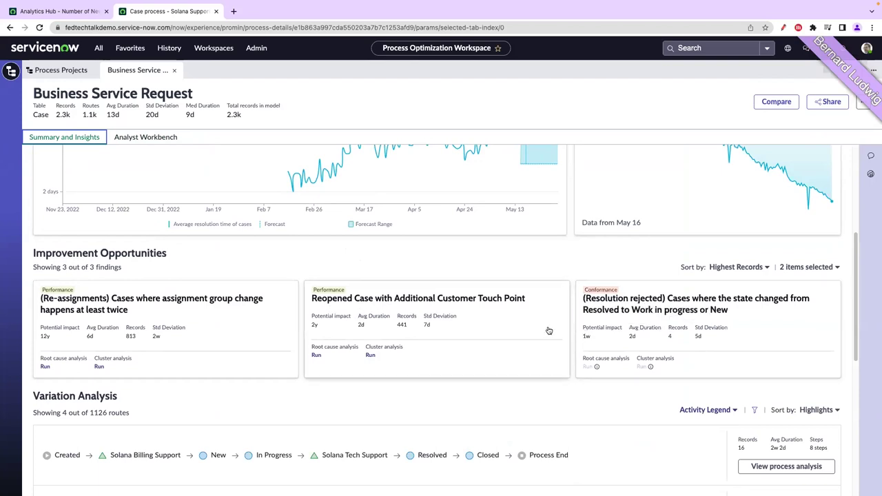
{"action": "scroll", "coordinate": [542, 333], "scroll_direction": "up", "scroll_amount": 3}
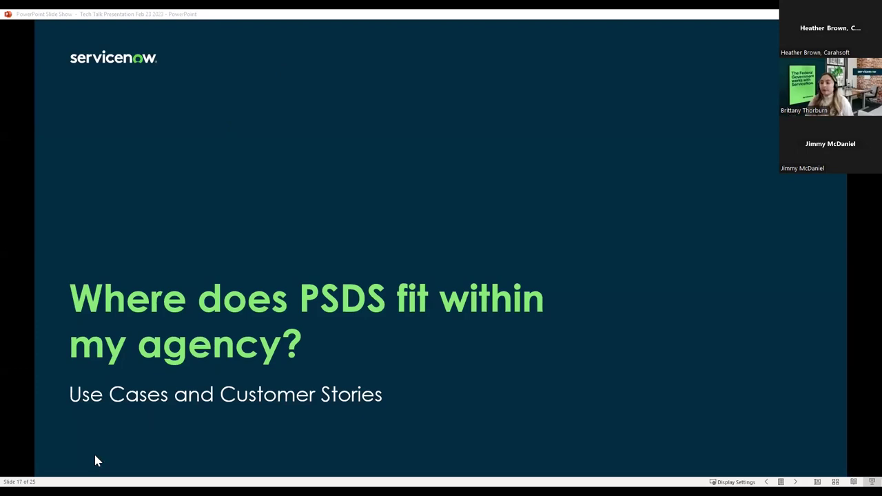
{"action": "left_click", "coordinate": [103, 421]}
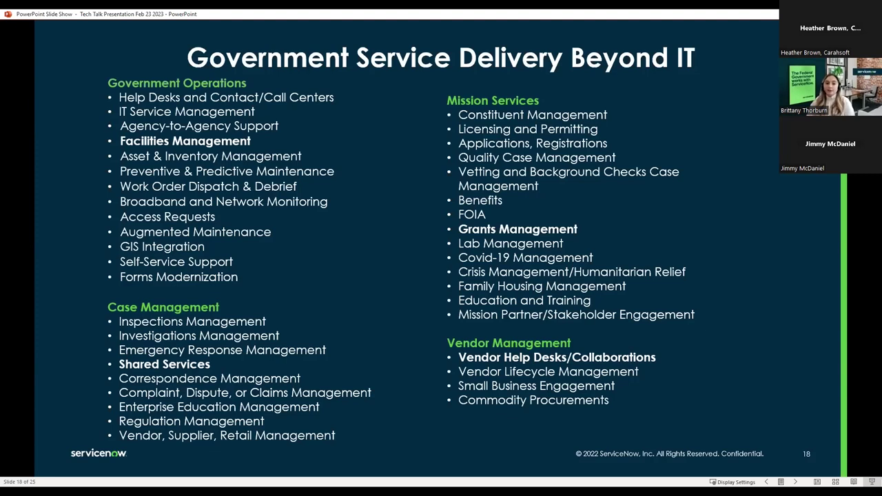
{"action": "left_click", "coordinate": [144, 439]}
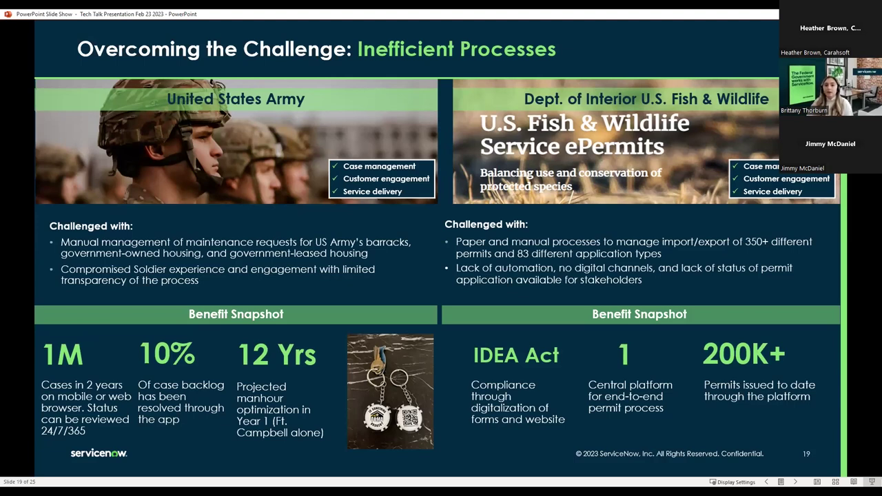
{"action": "left_click", "coordinate": [105, 434]}
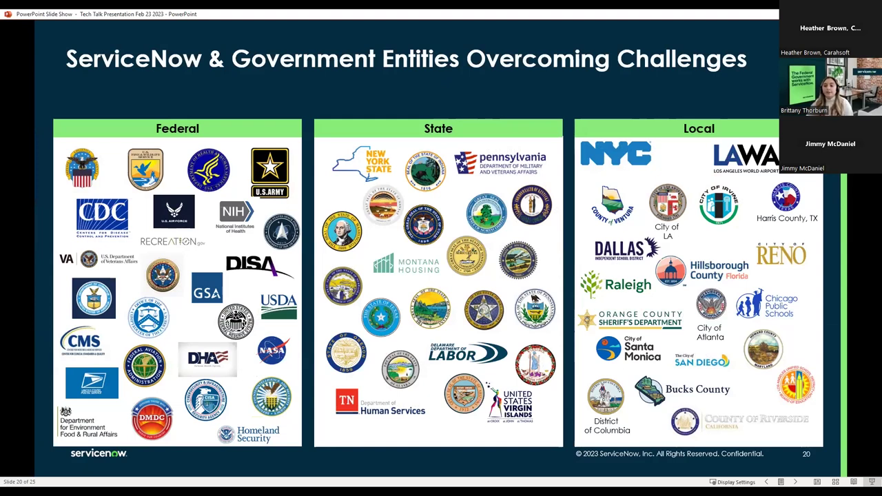
{"action": "left_click", "coordinate": [118, 432]}
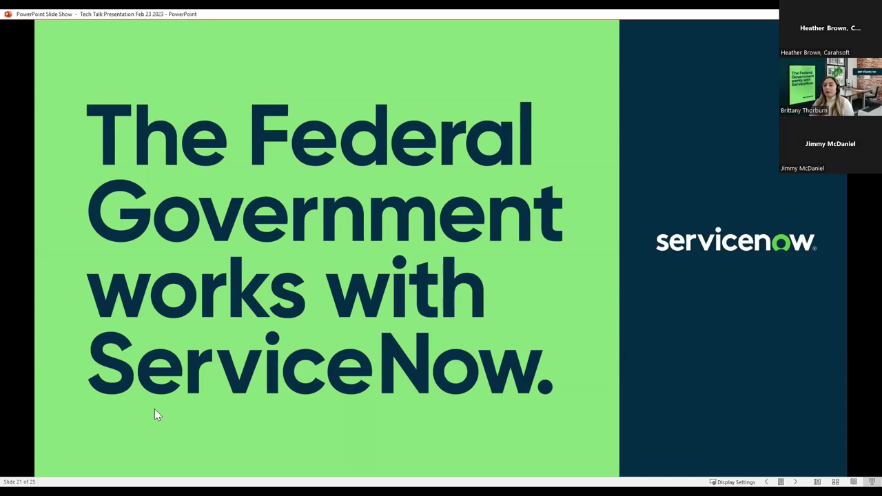
{"action": "left_click", "coordinate": [141, 451]}
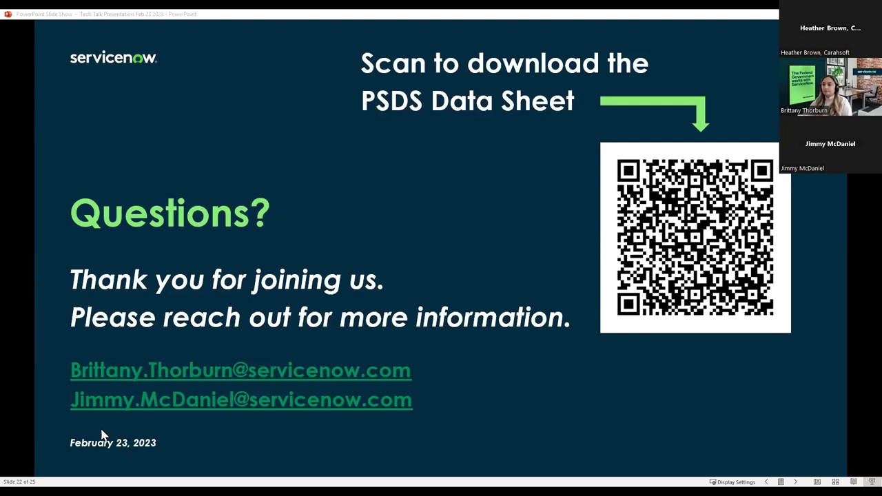
{"action": "left_click", "coordinate": [61, 424]}
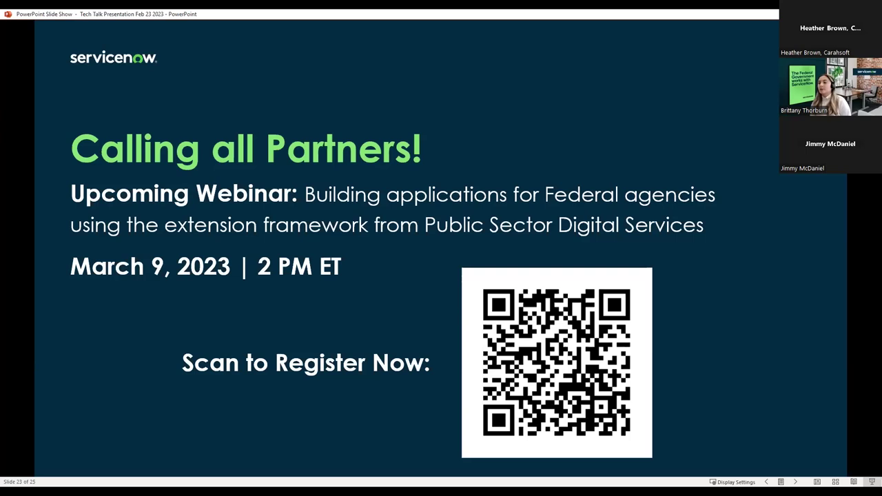
{"action": "left_click", "coordinate": [324, 437]}
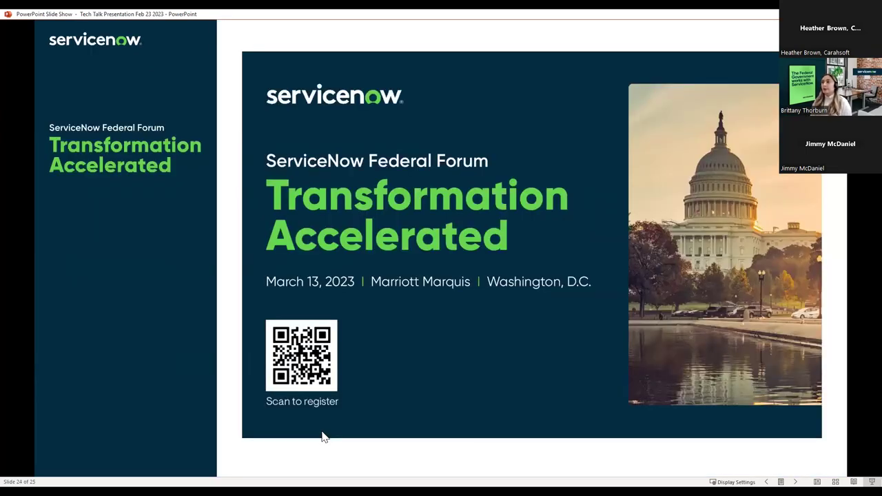